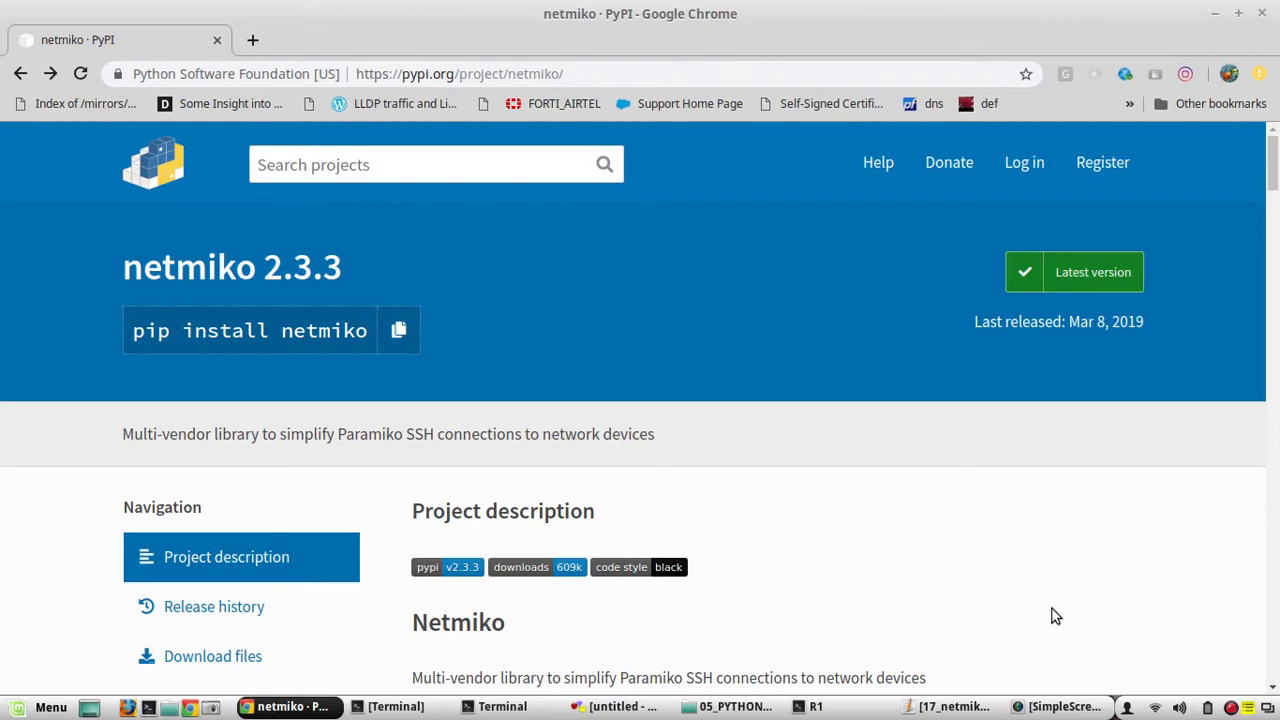
# - Bring up the folder and select 18_router_config, 18_routers, 18_switch_config and 18_switches
pyautogui.click(736, 706)
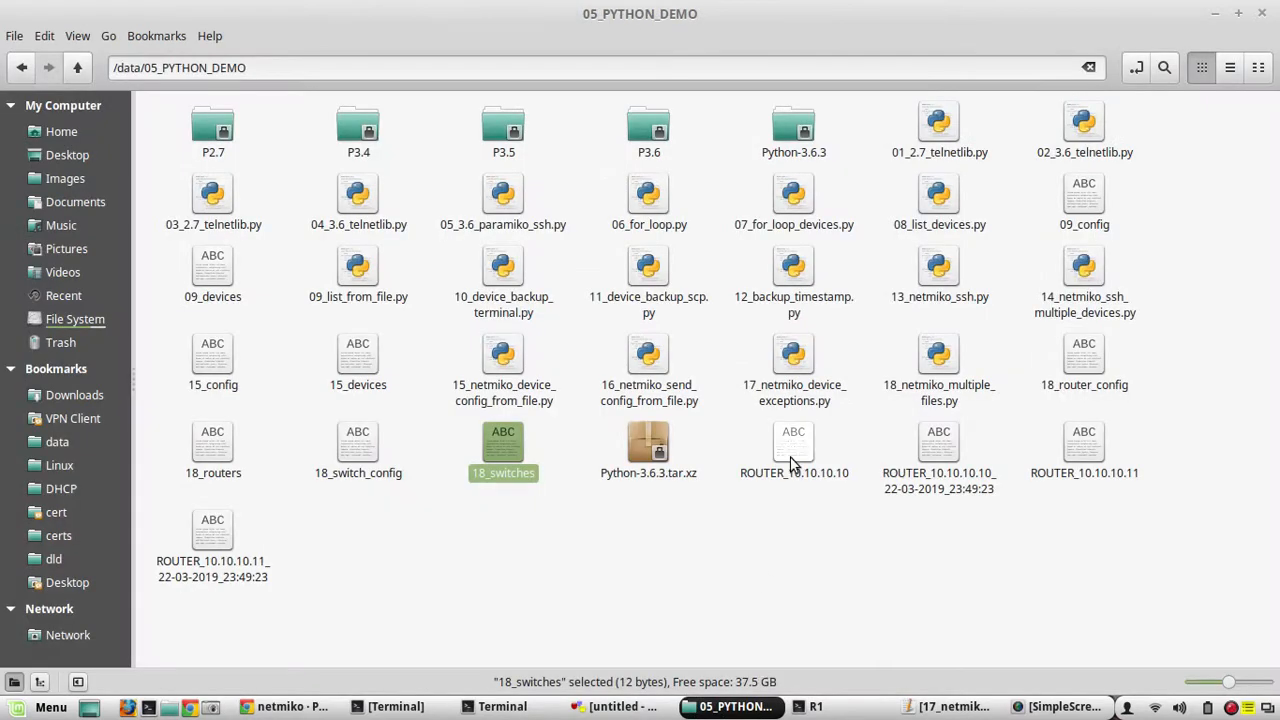
pyautogui.click(1070, 358)
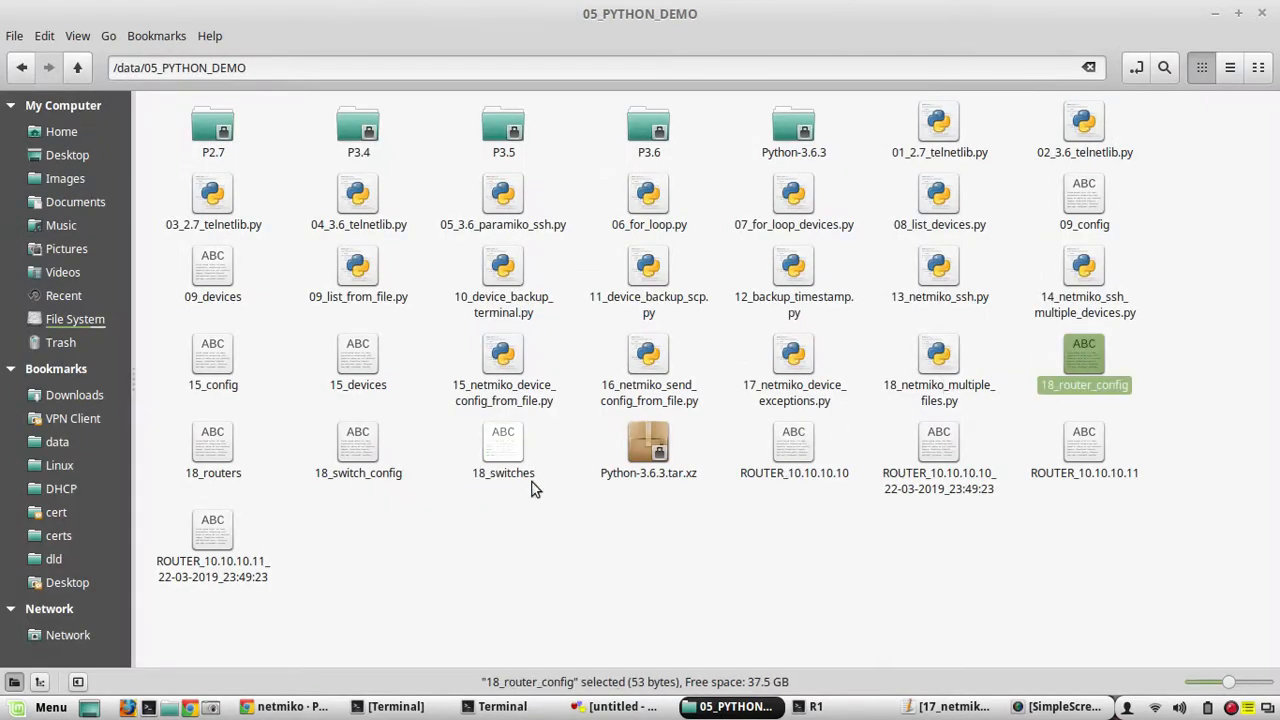
pyautogui.click(220, 443)
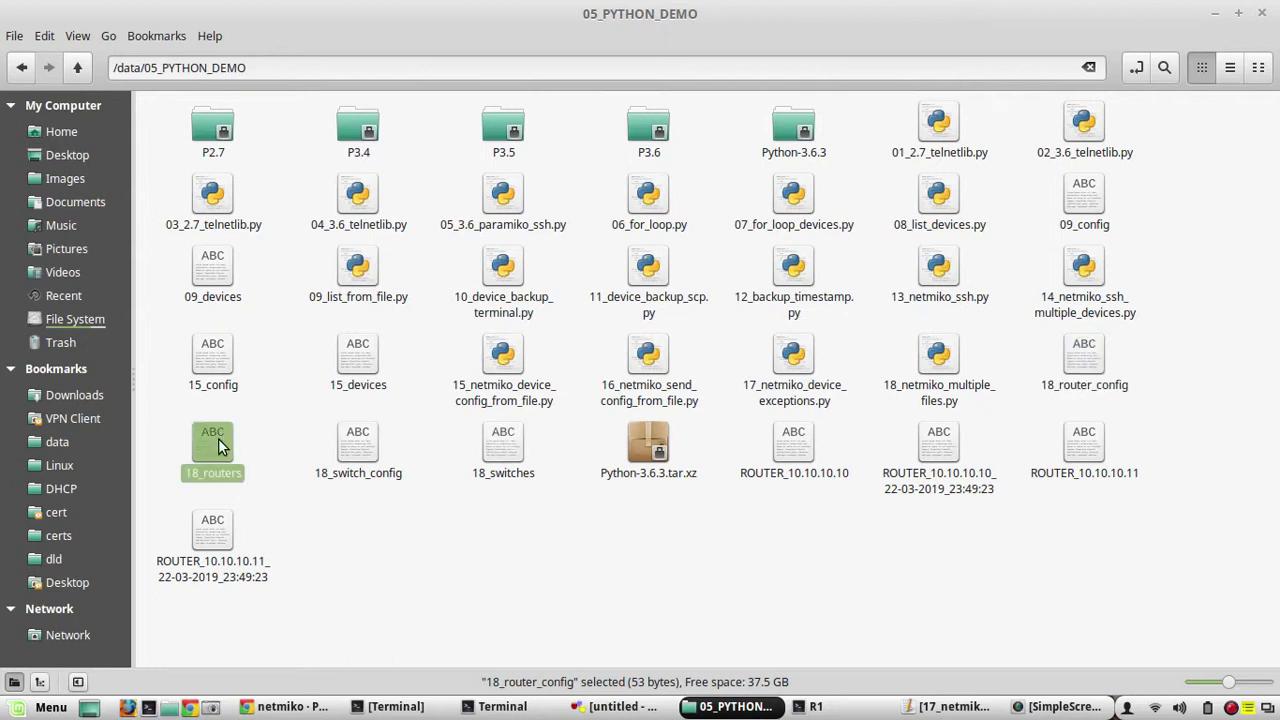
pyautogui.click(341, 433)
pyautogui.click(500, 437)
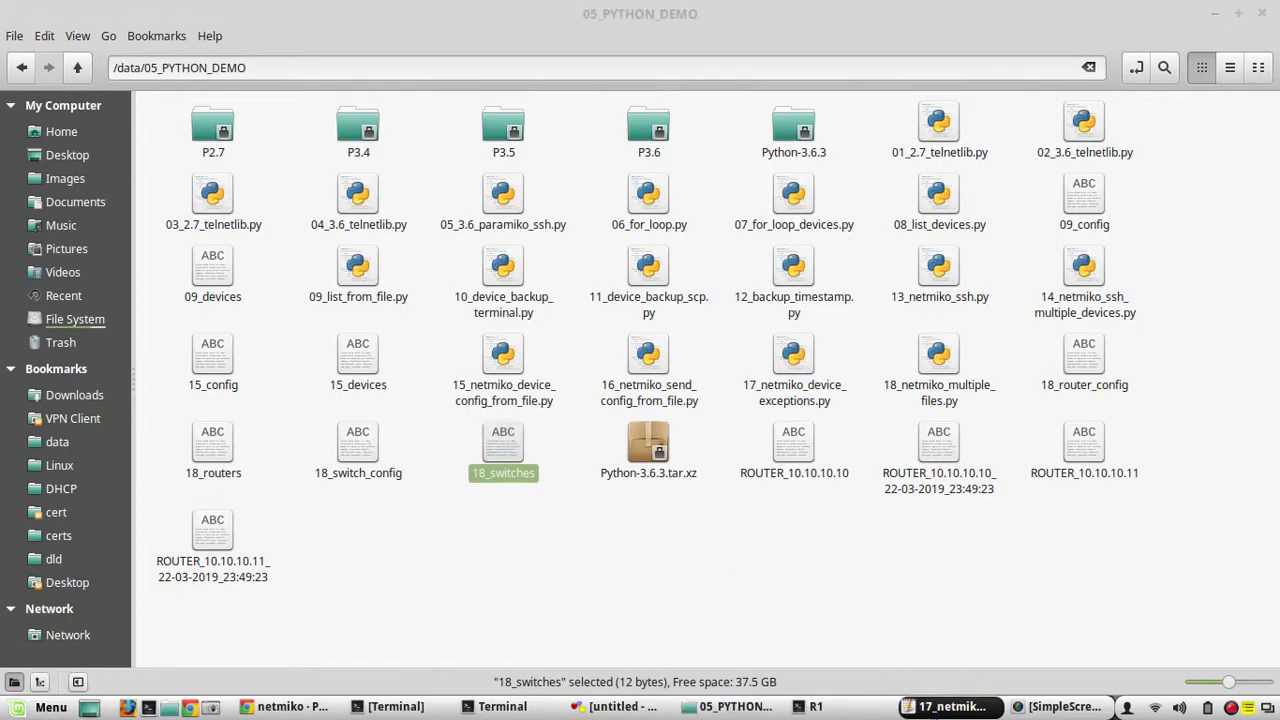
pyautogui.click(950, 706)
pyautogui.click(452, 106)
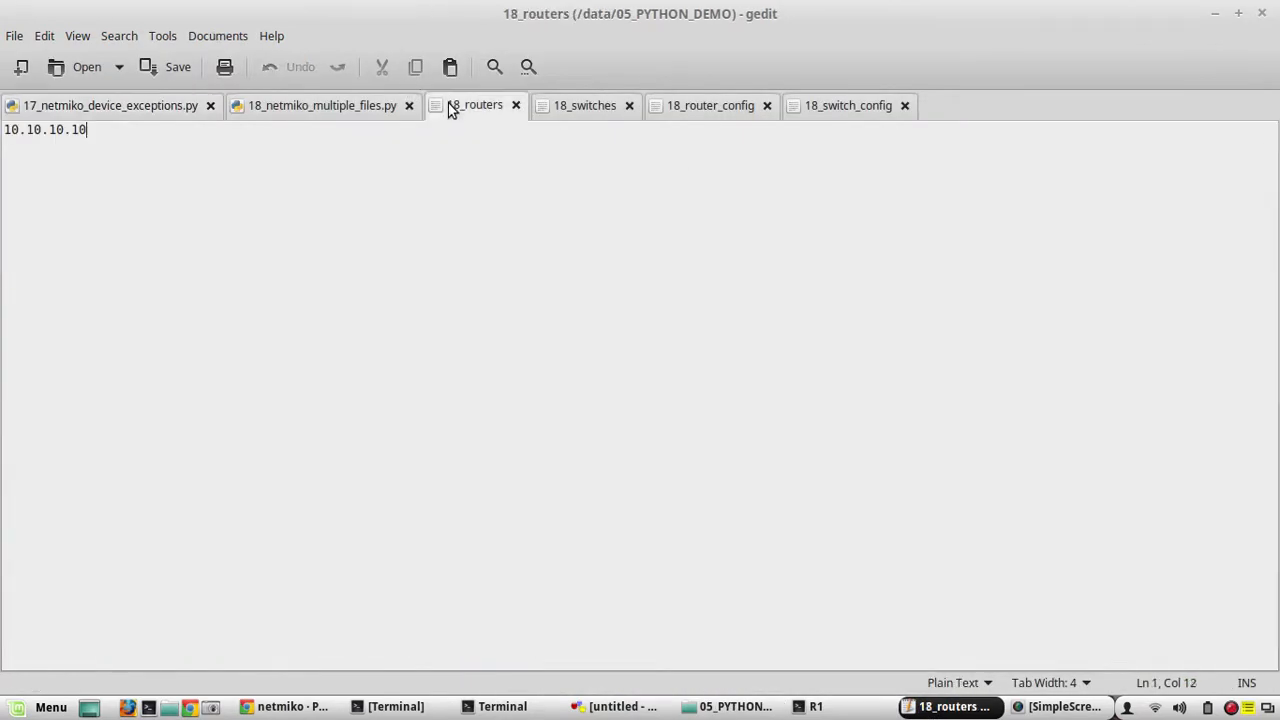
pyautogui.click(584, 106)
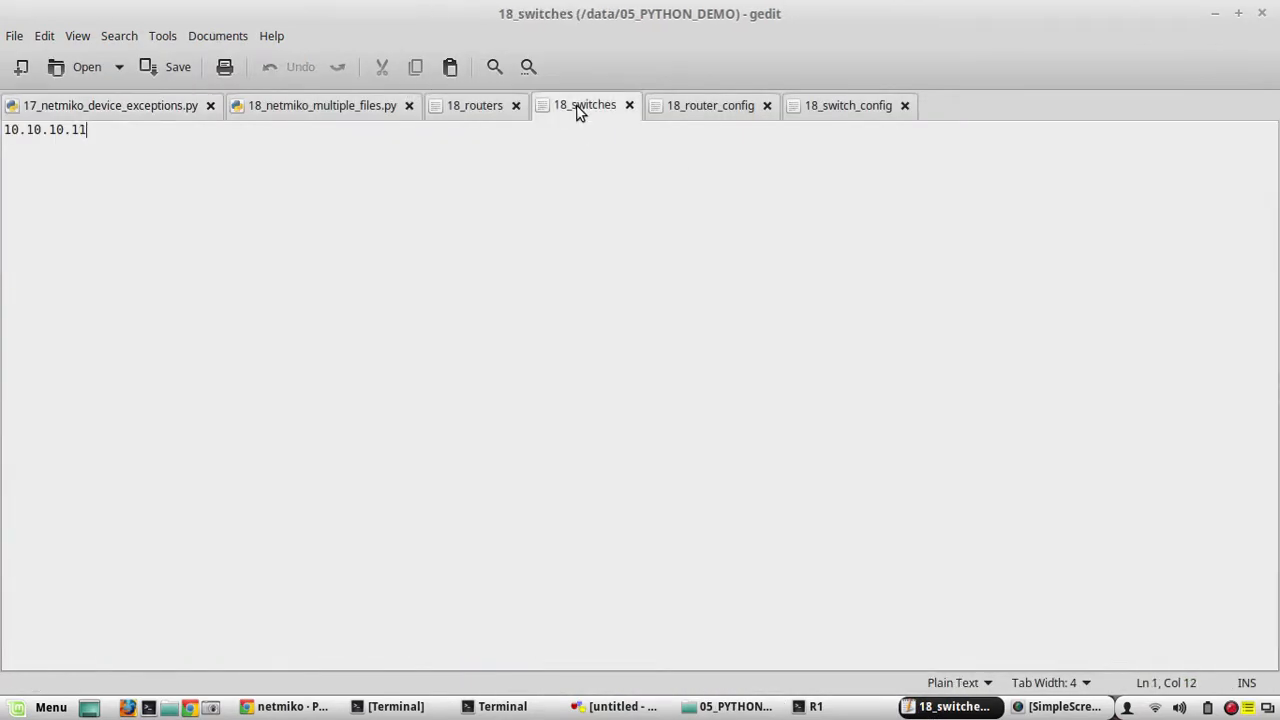
pyautogui.click(441, 102)
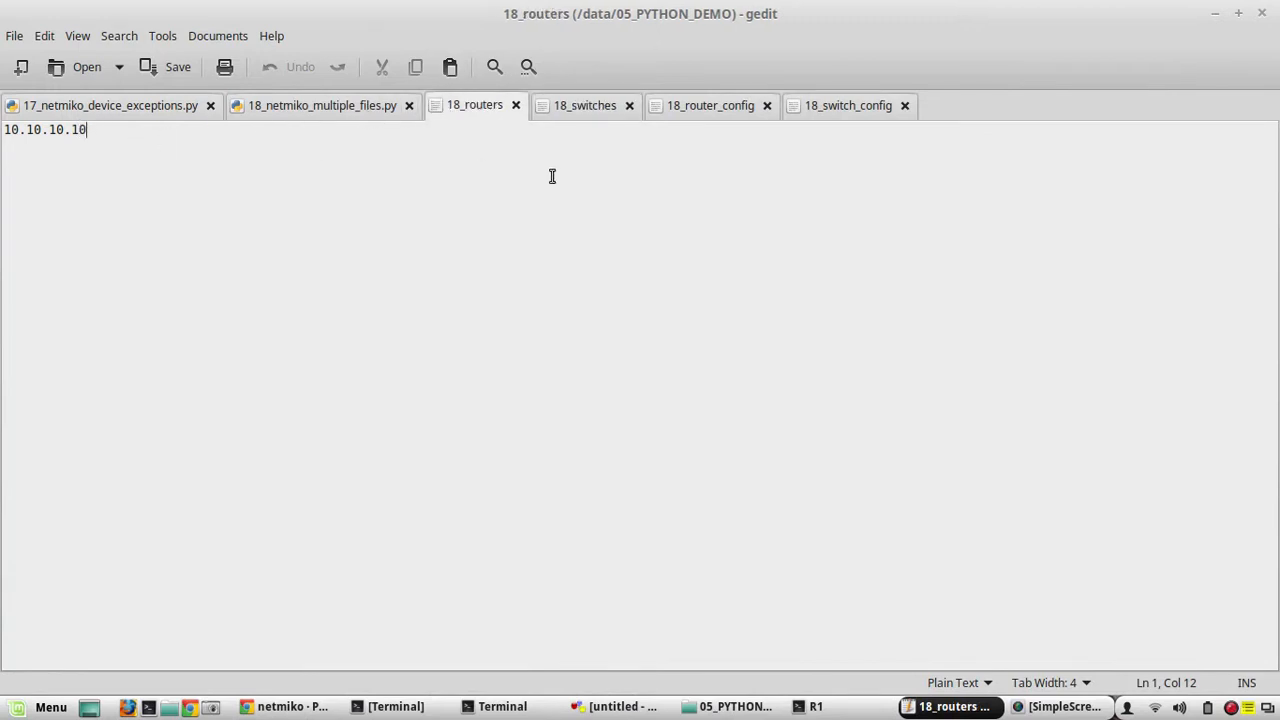
pyautogui.click(696, 117)
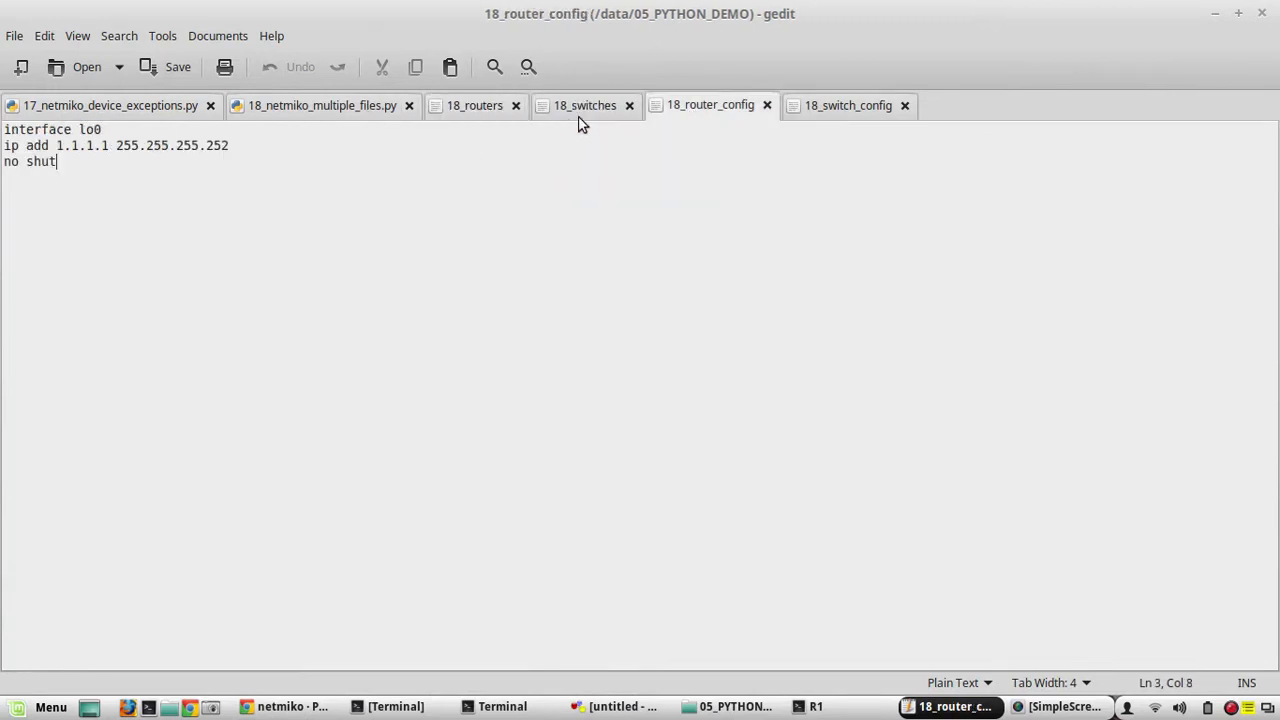
pyautogui.keyDown('shift'); pyautogui.click(3, 117); pyautogui.keyUp('shift')
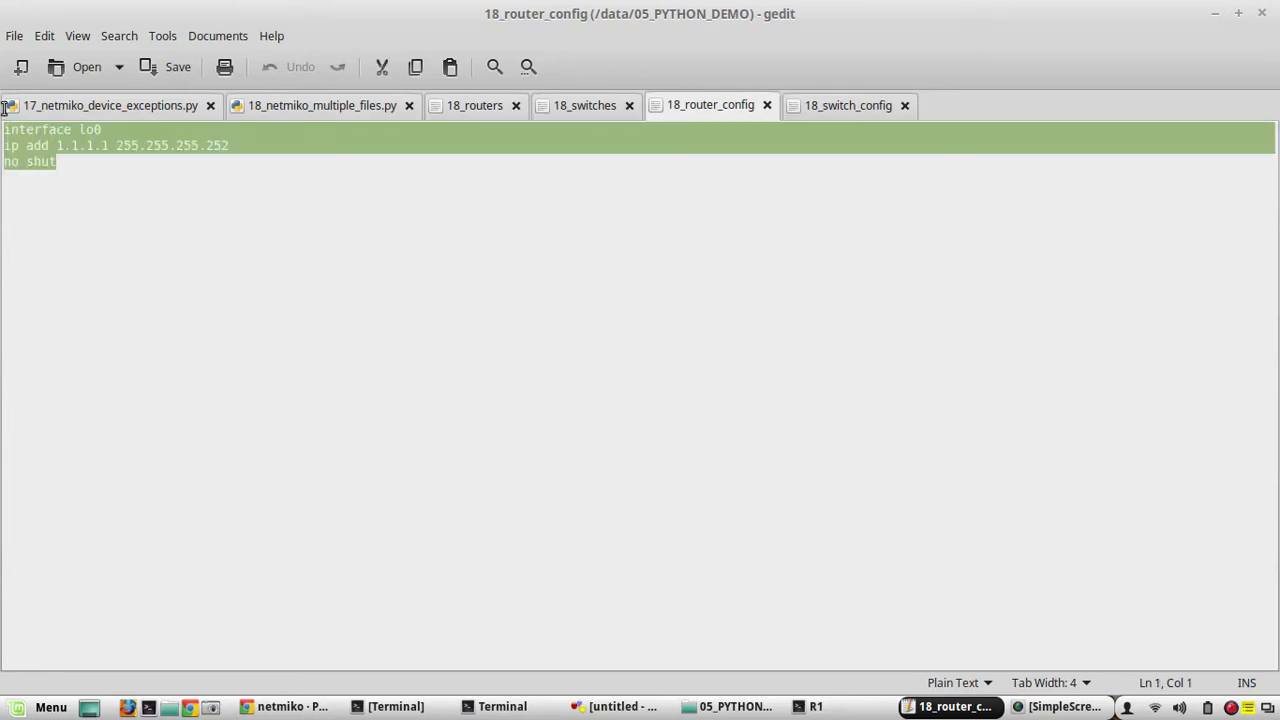
pyautogui.click(863, 117)
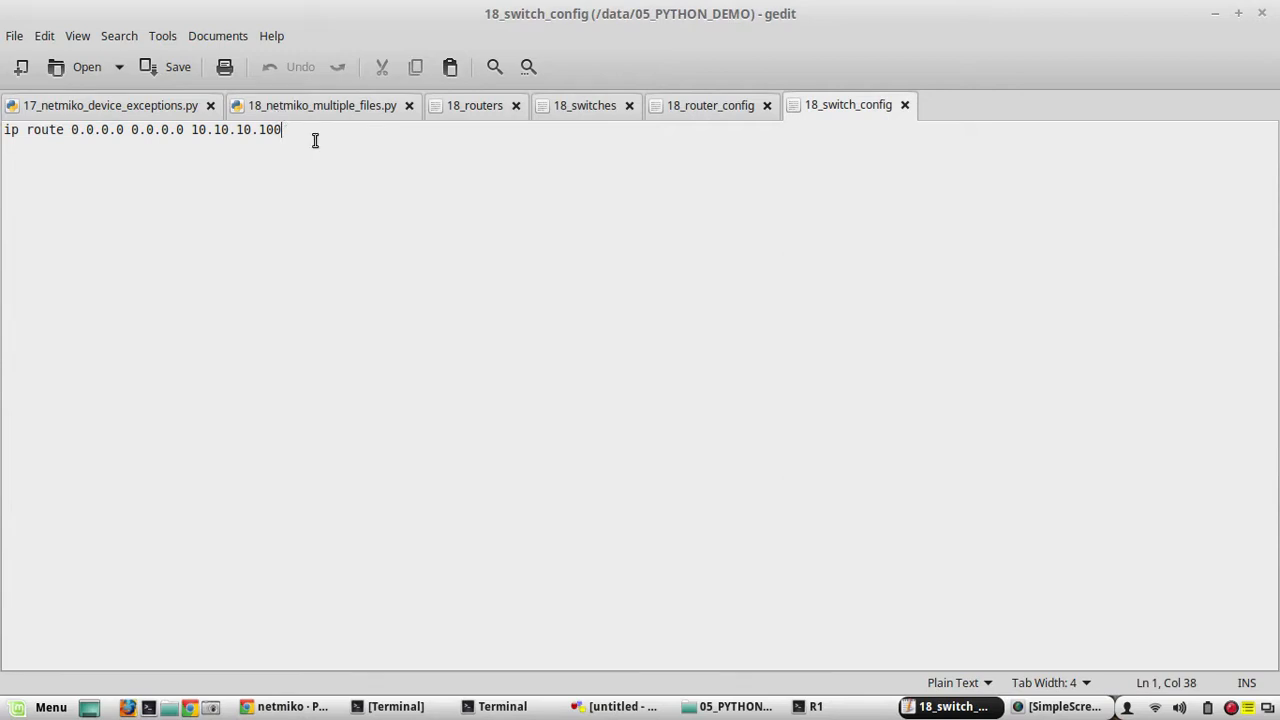
pyautogui.hotkey('ctrl', 'a')
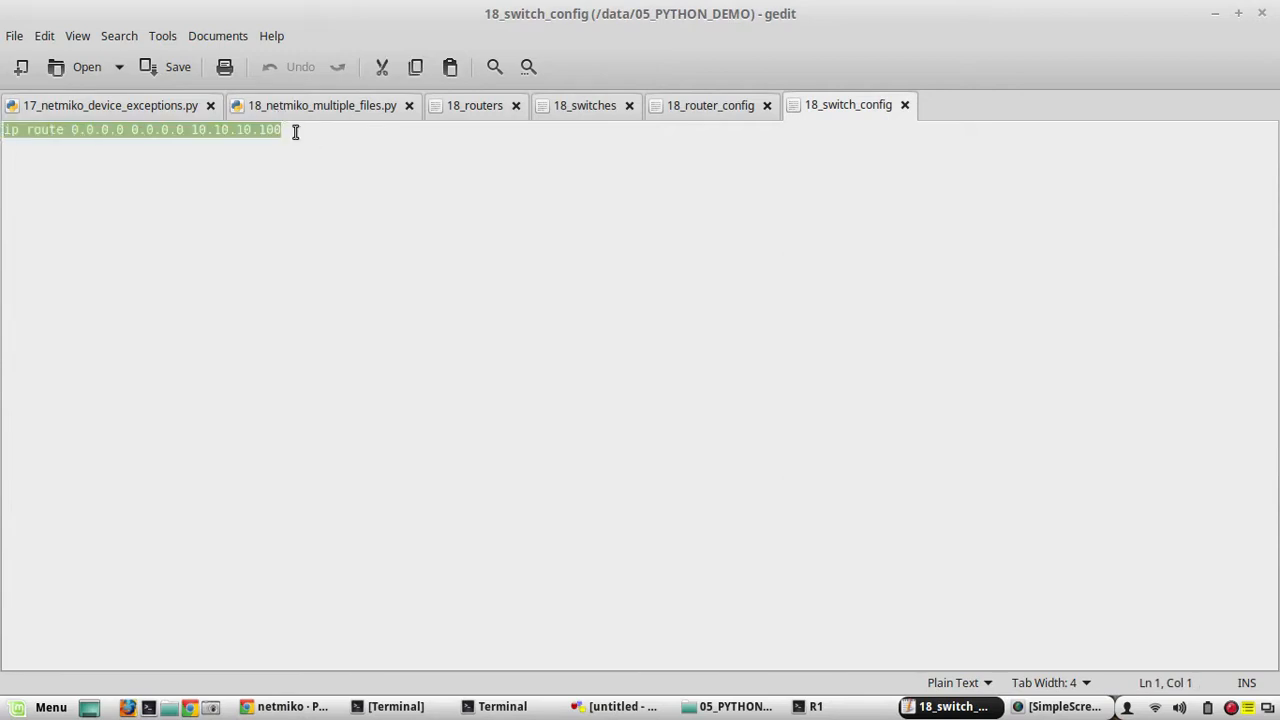
pyautogui.click(295, 131)
pyautogui.moveTo(295, 131); pyautogui.dragTo(5, 112)
pyautogui.click(563, 103)
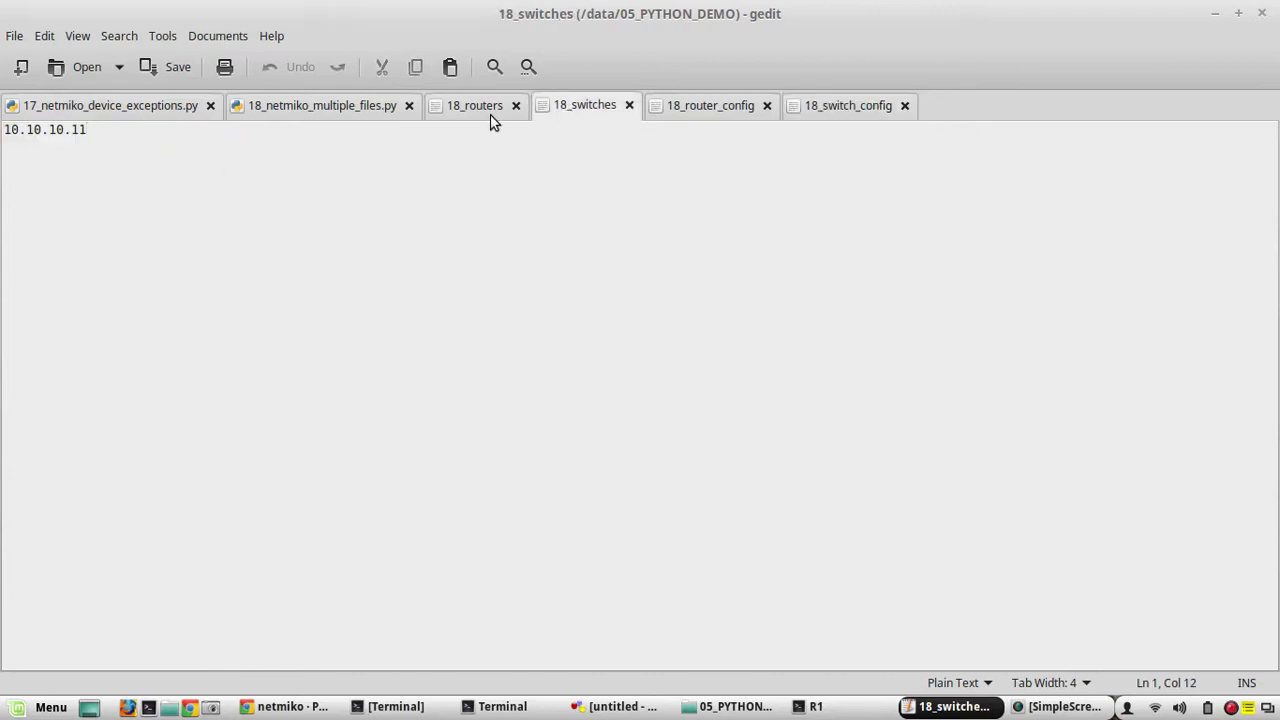
pyautogui.click(440, 98)
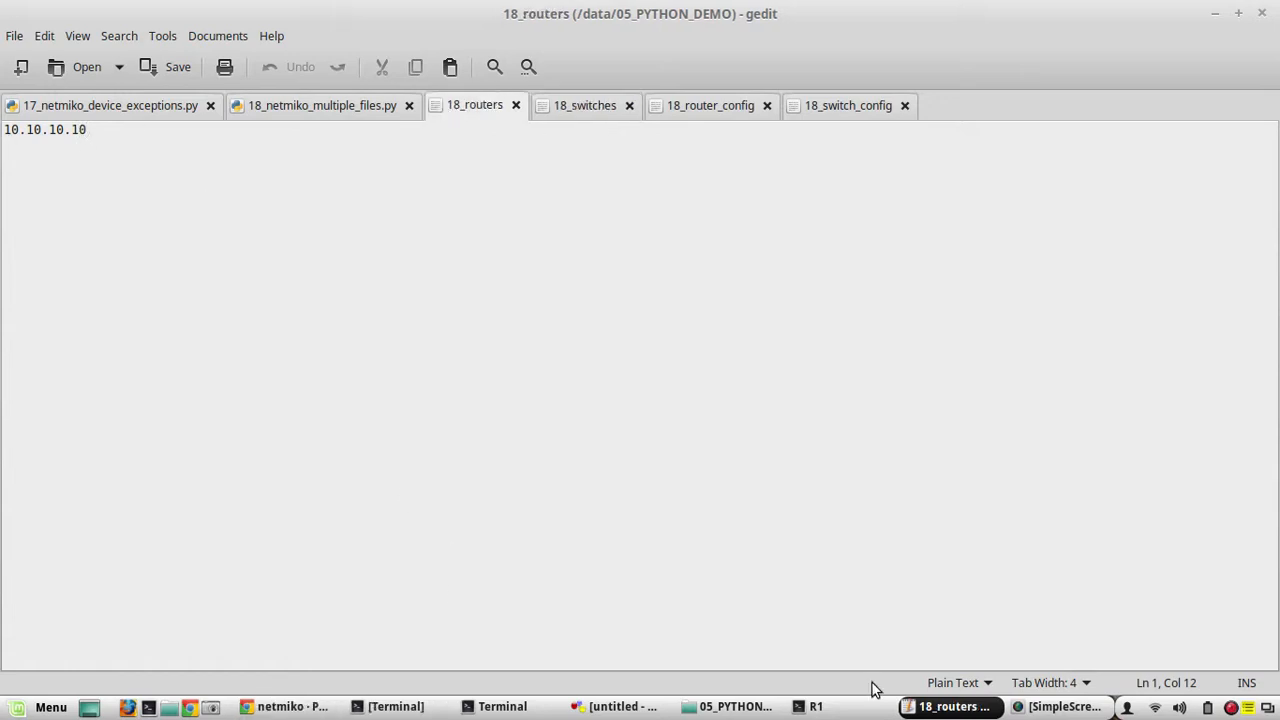
# - Copy all of 17_netmiko_device_exceptions.py into the empty 18_netmiko_multiple_files.py
pyautogui.click(146, 111)
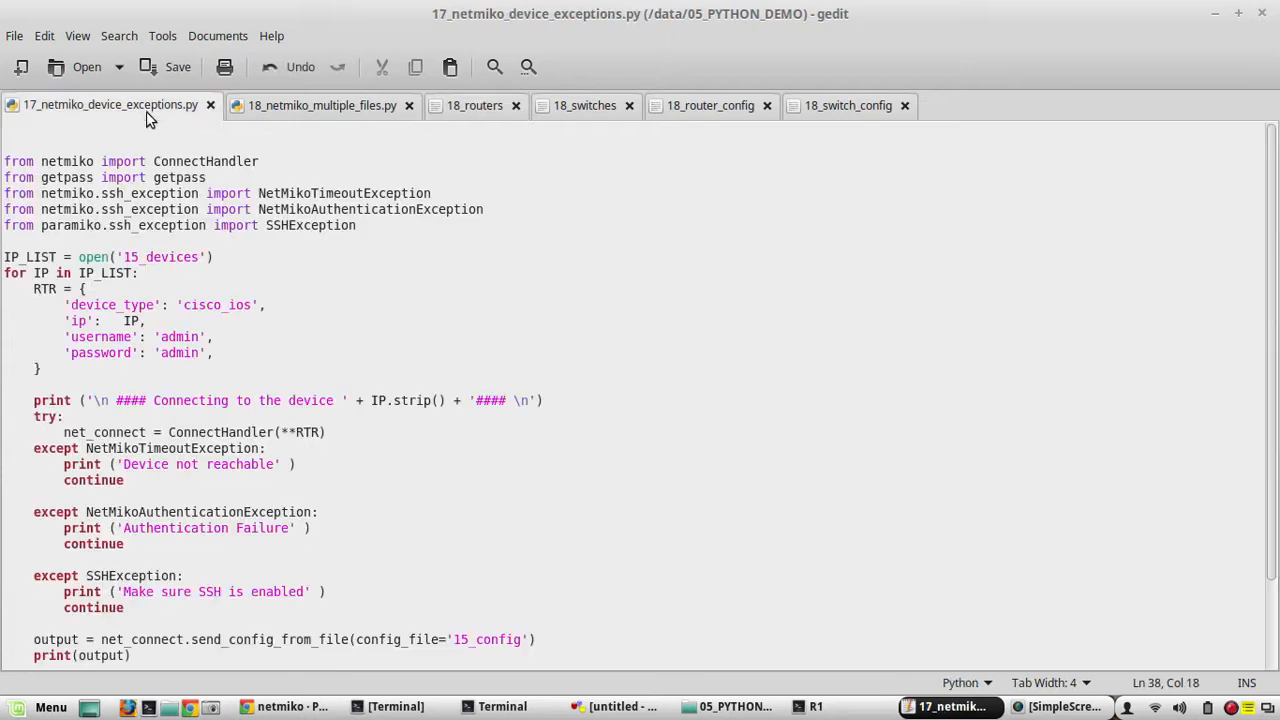
pyautogui.hotkey('ctrl', 'a')
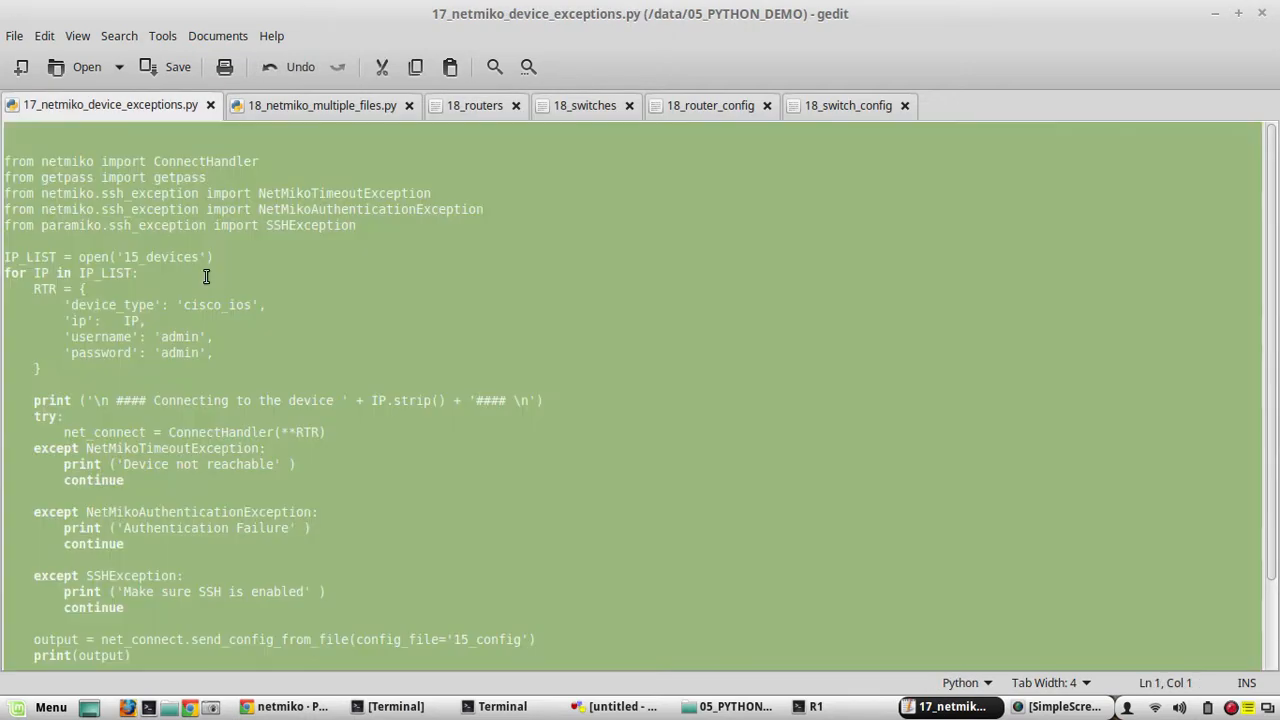
pyautogui.click(292, 105)
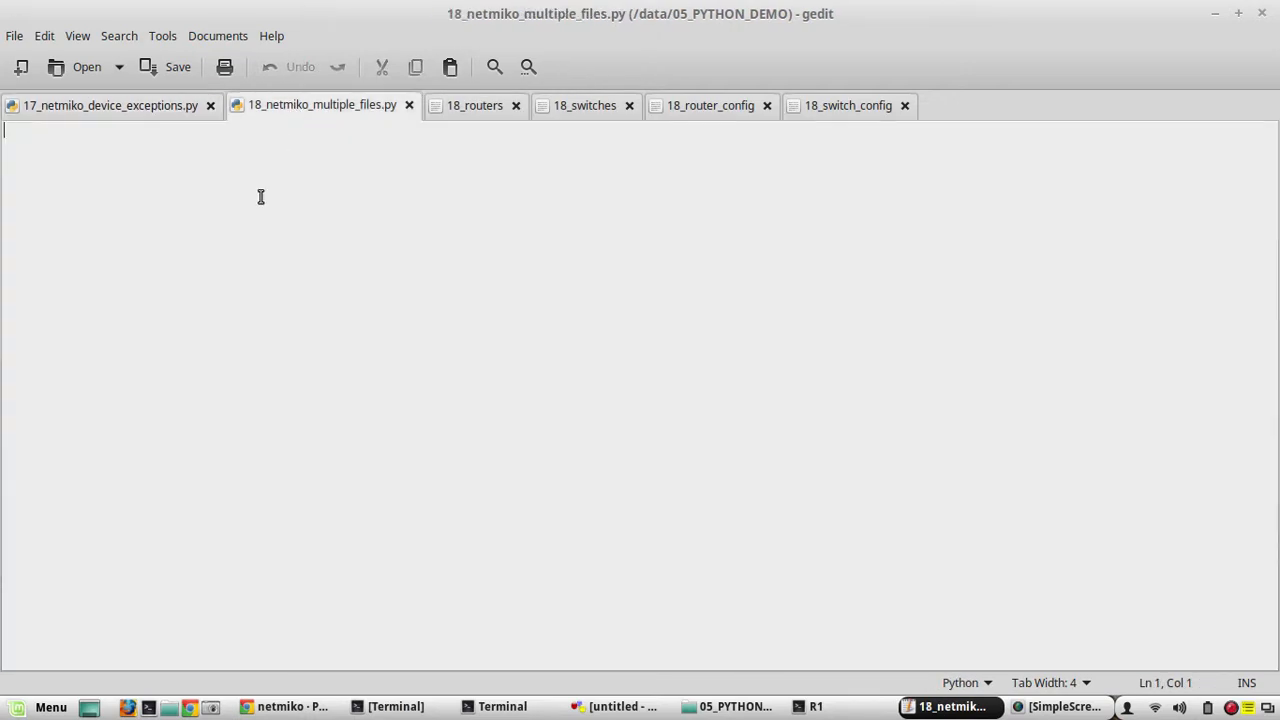
pyautogui.hotkey('ctrl', 'v')
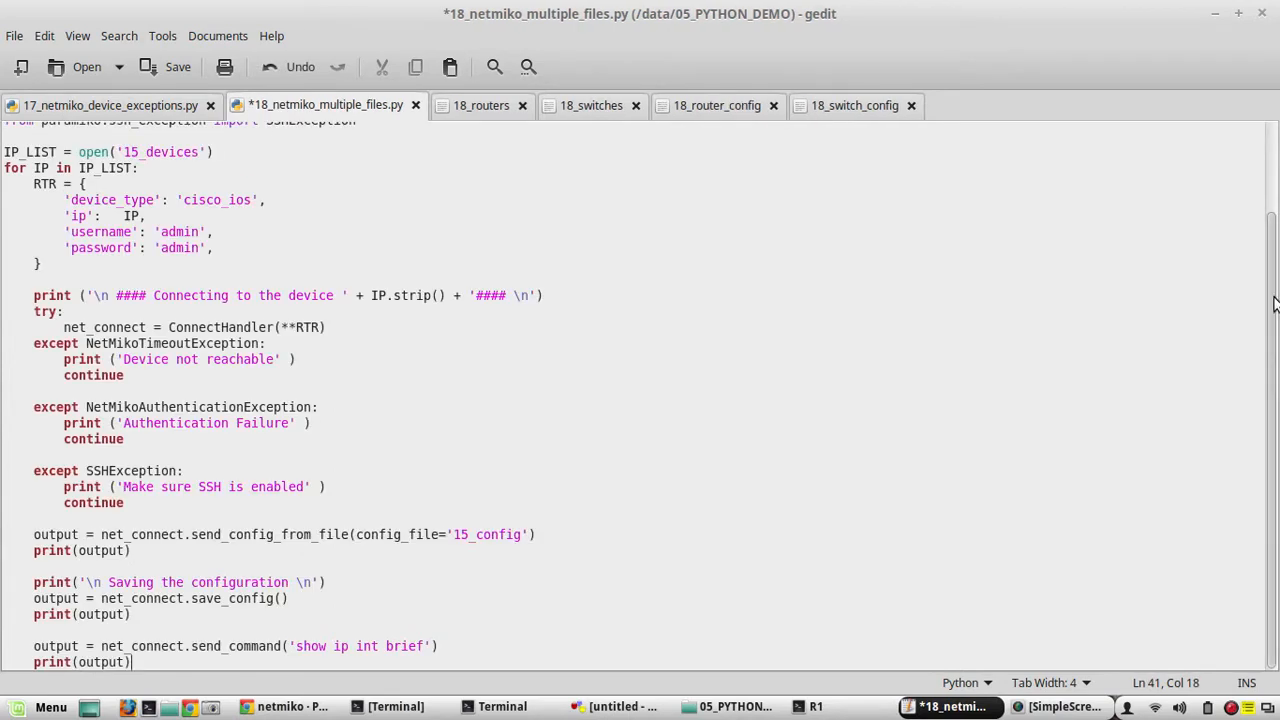
pyautogui.scroll(5, 1273, 300)
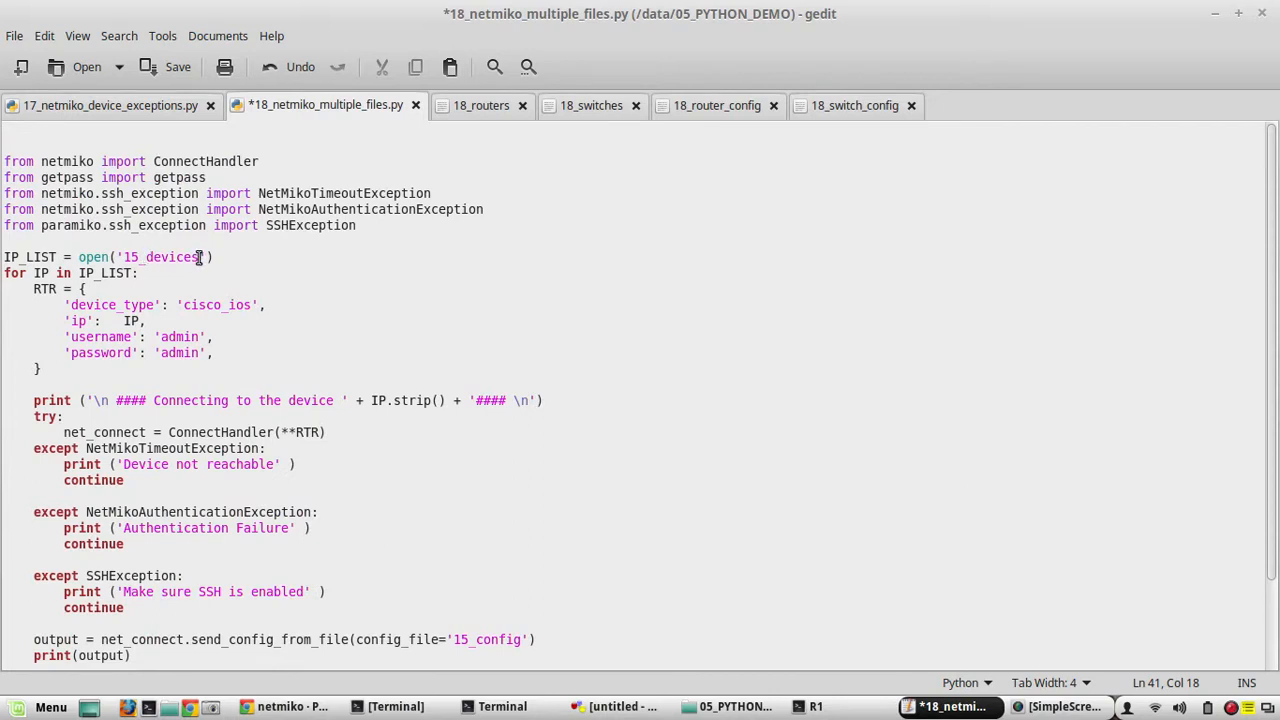
# - Point the script at '18_routers', say Router in the connecting and saving messages, and save
pyautogui.moveTo(200, 257); pyautogui.dragTo(121, 257)
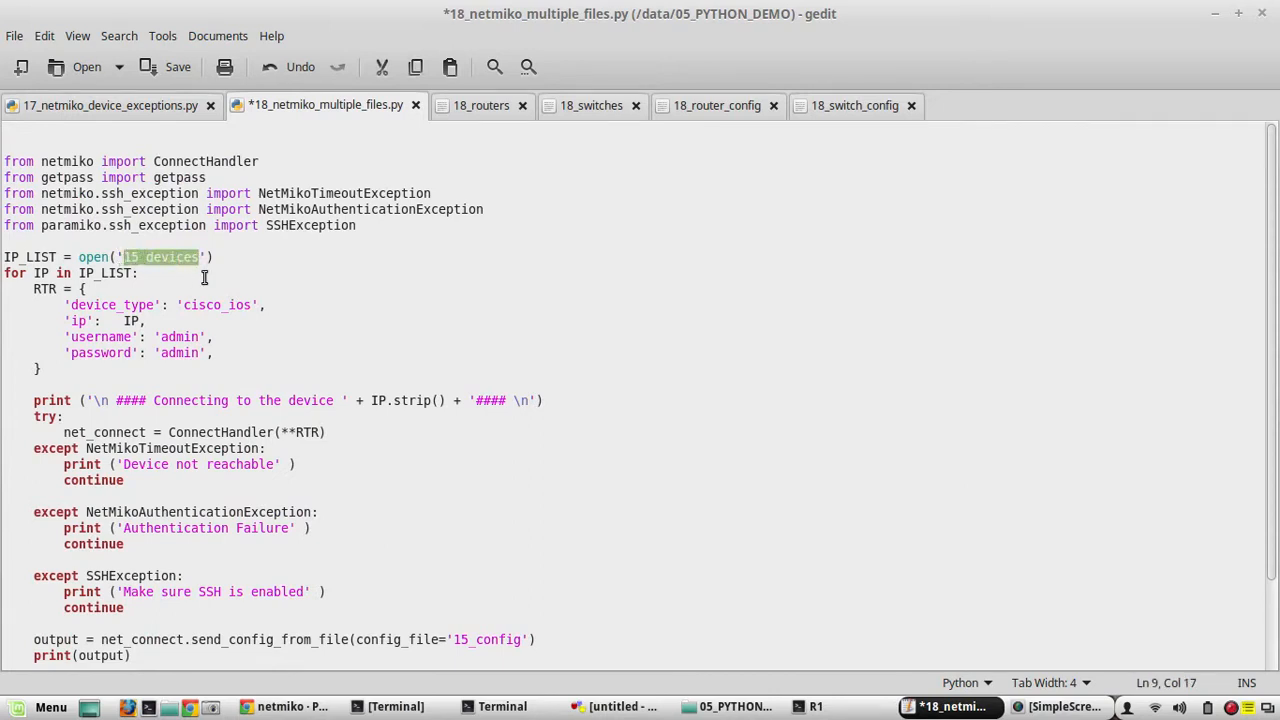
pyautogui.write('18_')
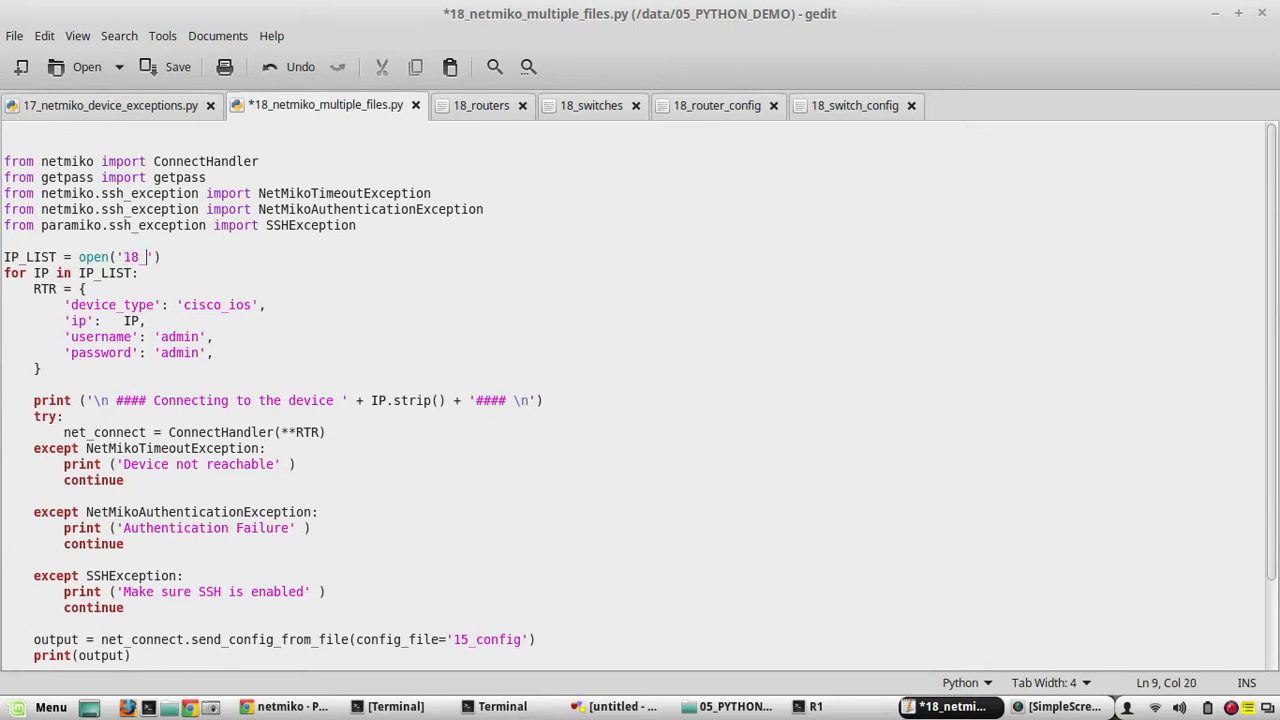
pyautogui.write('routers')
pyautogui.moveTo(336, 401); pyautogui.dragTo(292, 401)
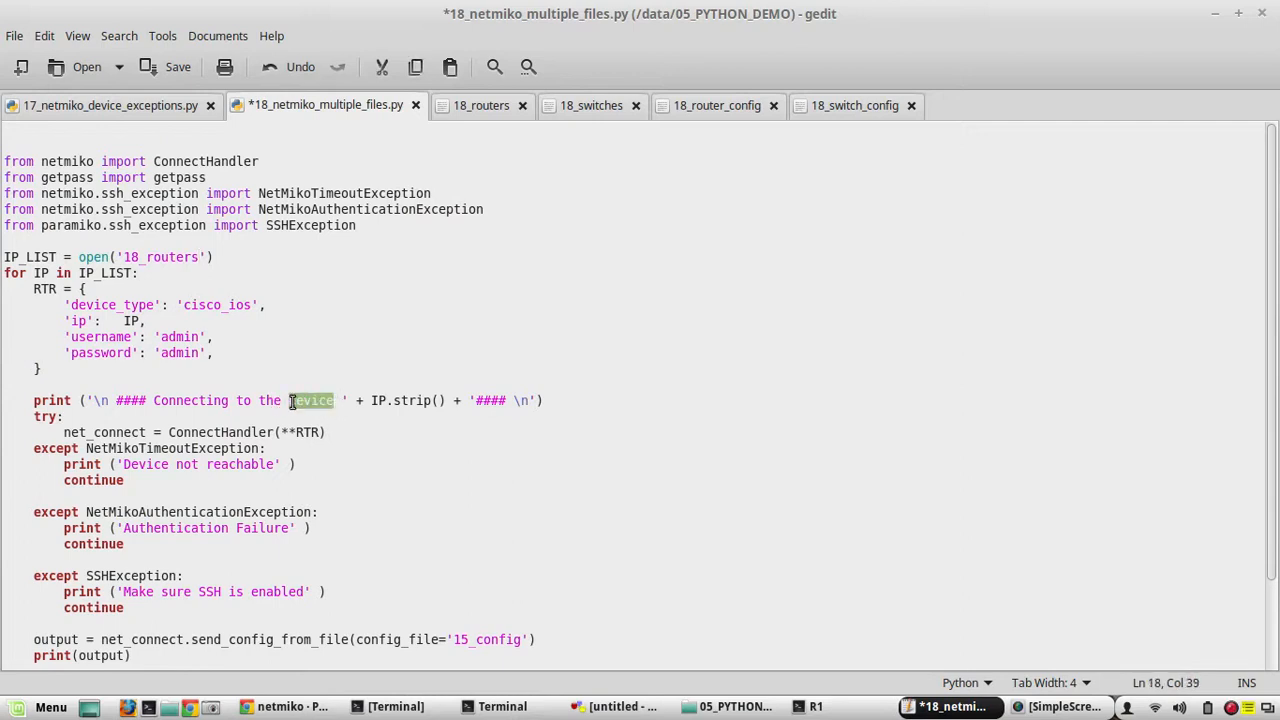
pyautogui.write('Router')
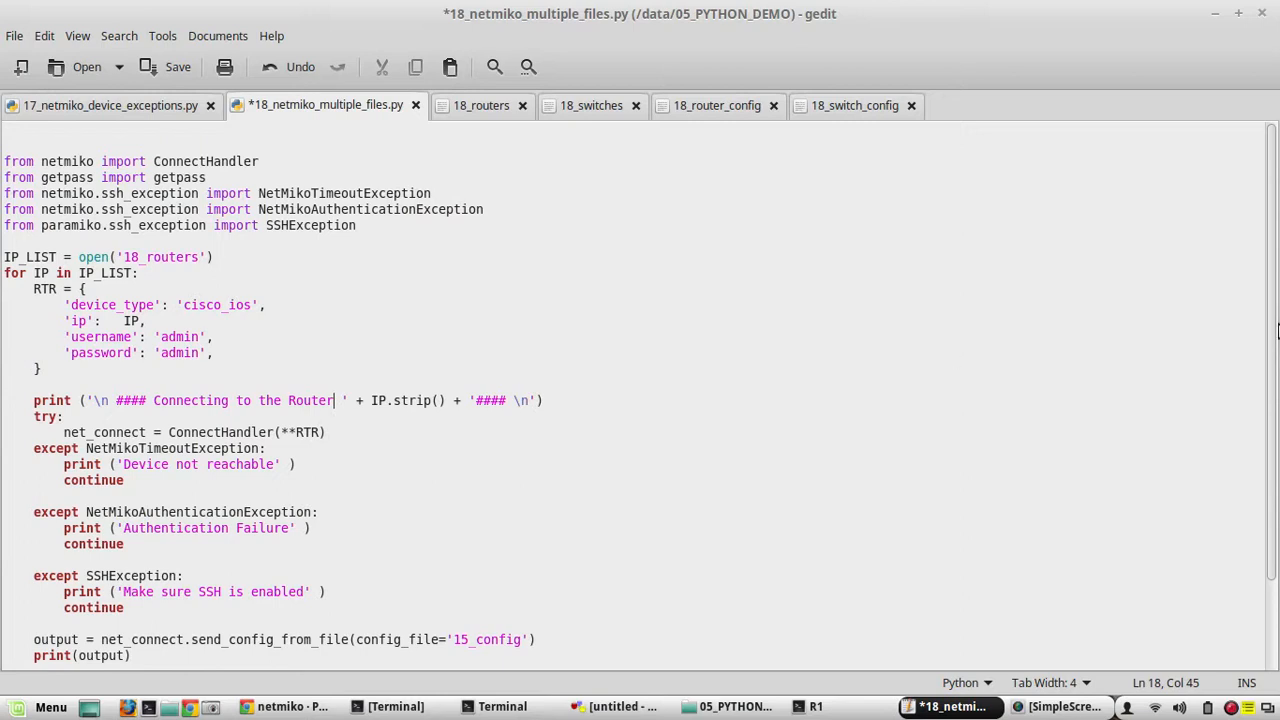
pyautogui.moveTo(1270, 237); pyautogui.dragTo(1272, 300)
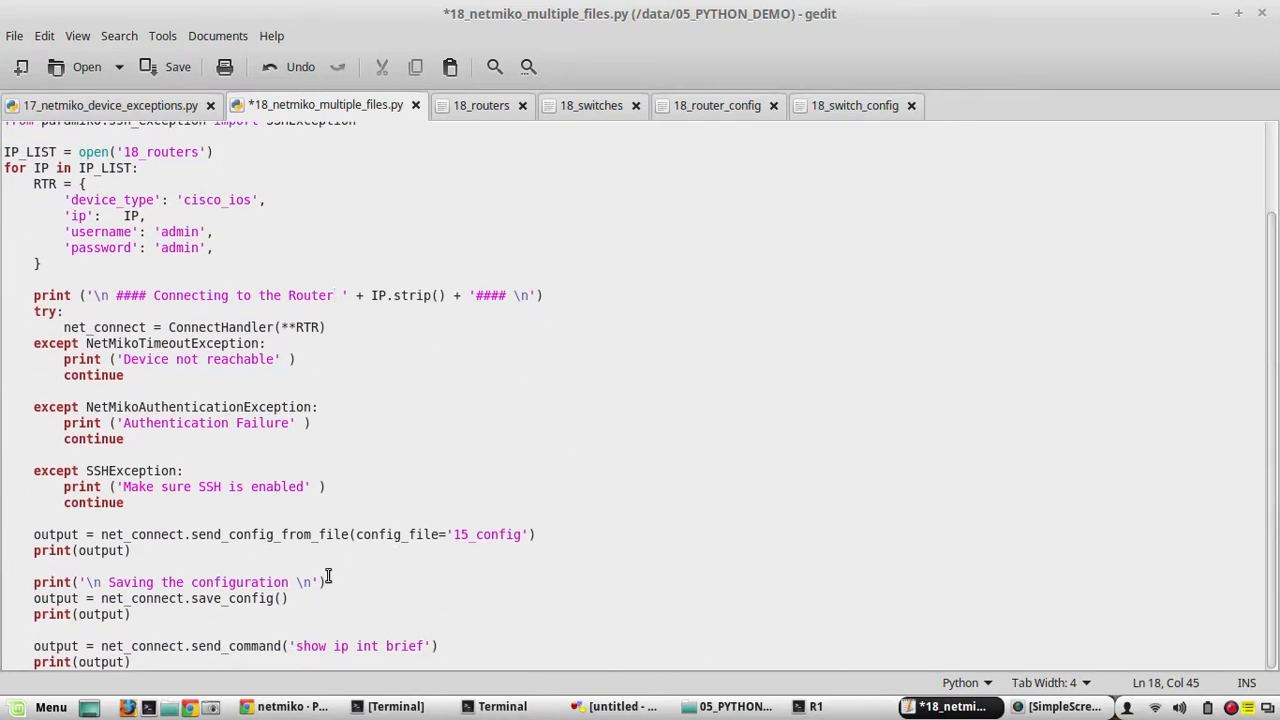
pyautogui.click(183, 586)
pyautogui.write('Router')
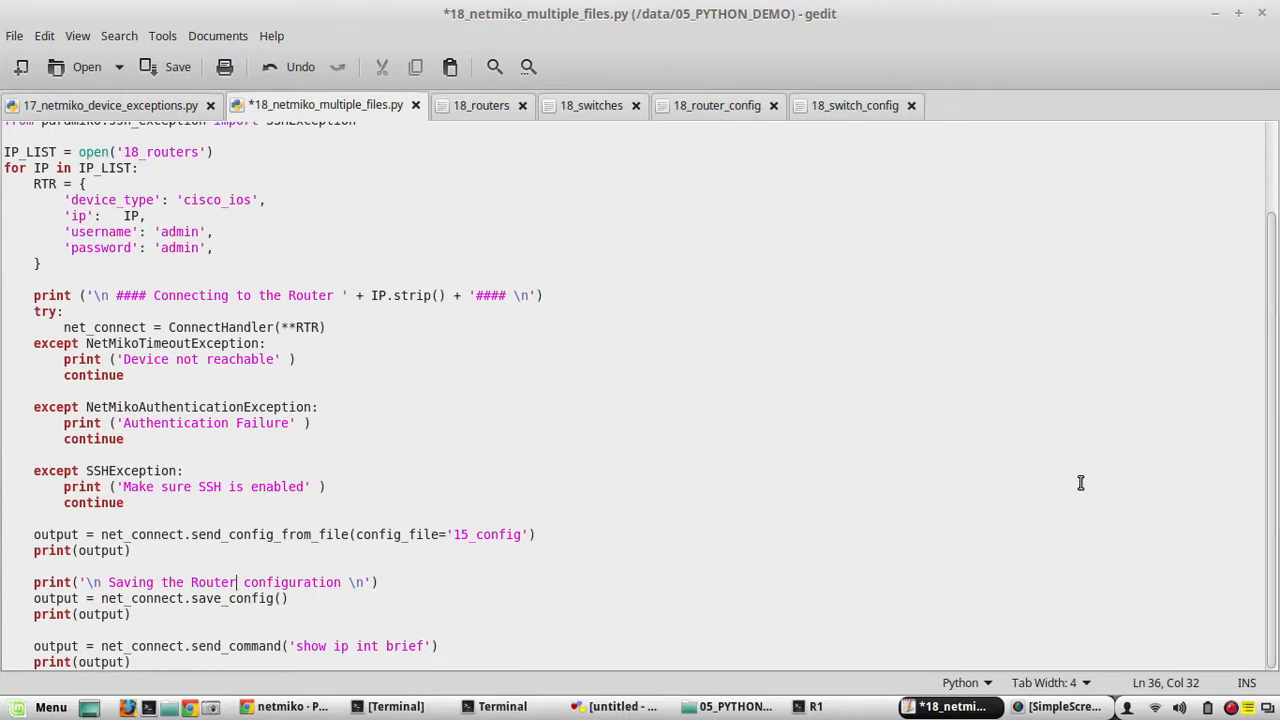
pyautogui.hotkey('ctrl', 's')
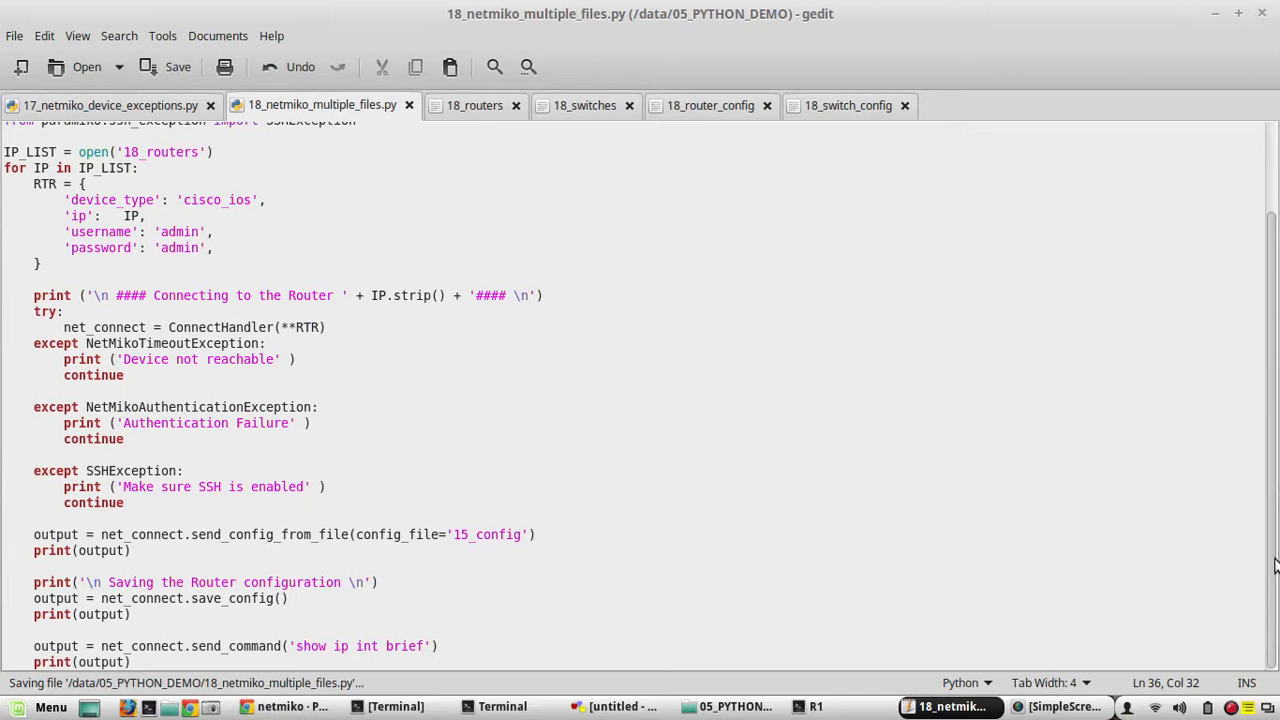
pyautogui.moveTo(1275, 565); pyautogui.dragTo(1275, 412)
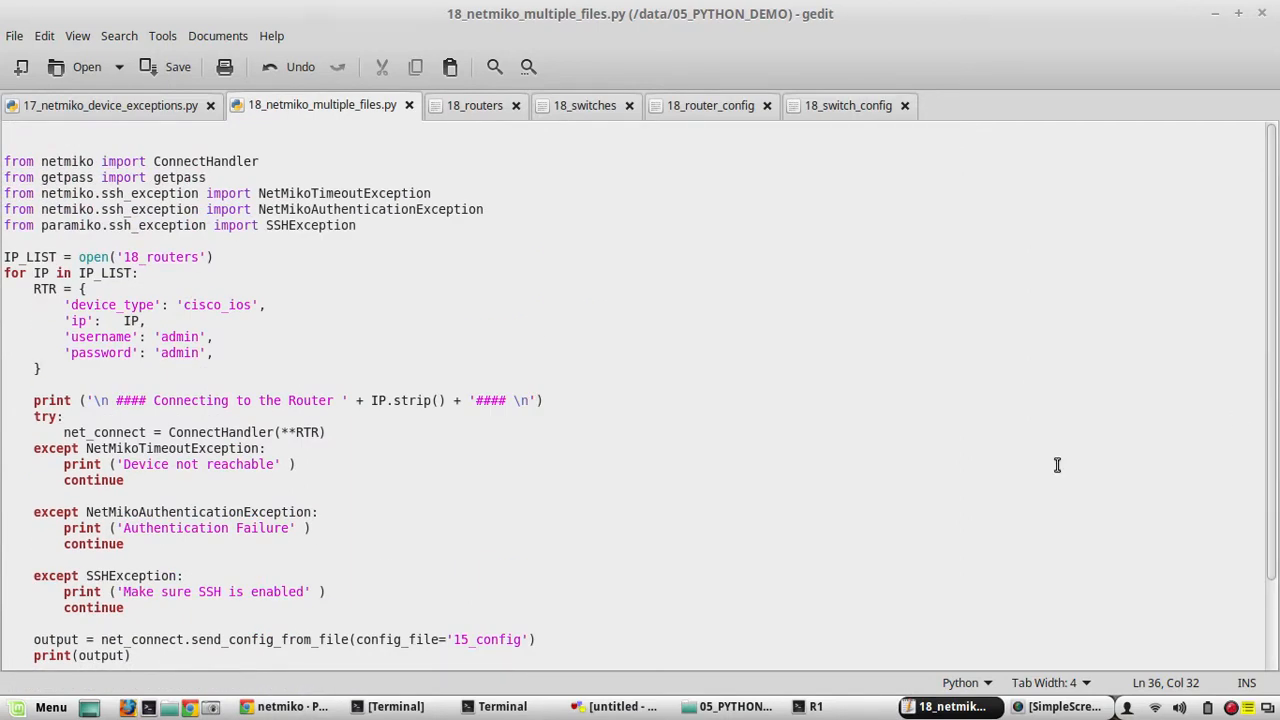
# - Run python 18_netmiko_multiple_files.py in the terminal against the routers
pyautogui.click(396, 707)
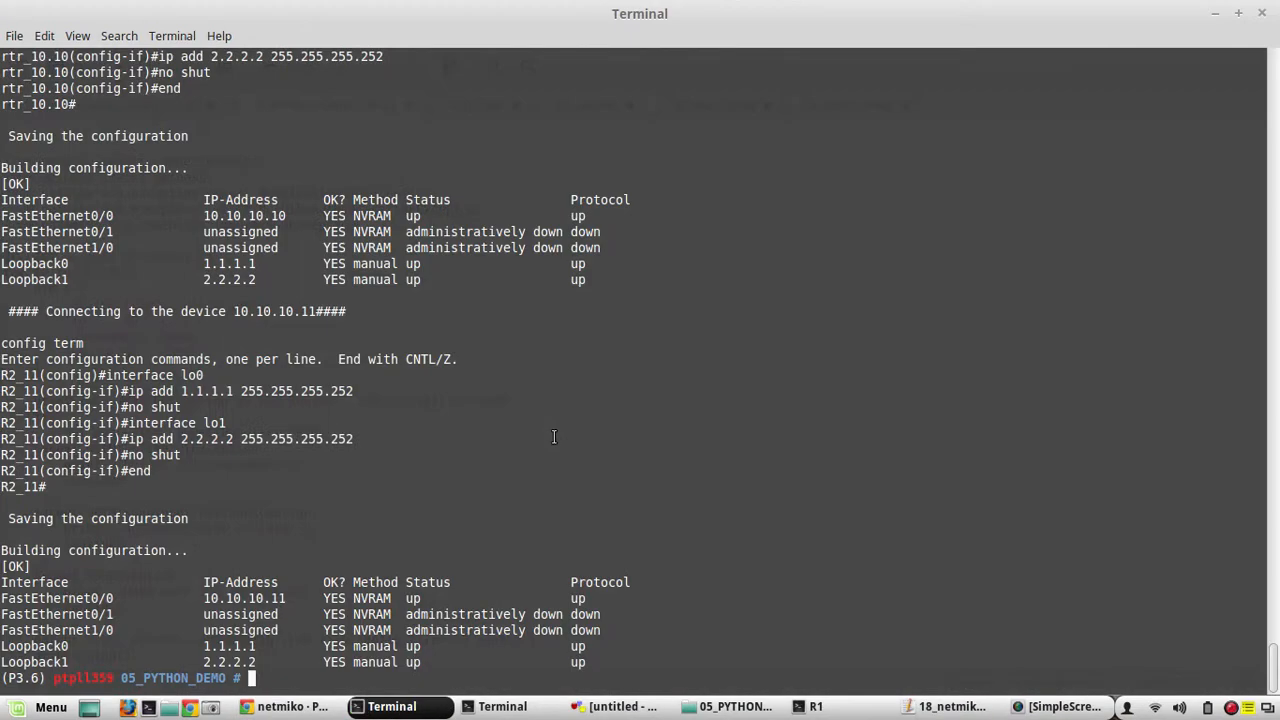
pyautogui.write('python 1')
pyautogui.write('8')
pyautogui.press('Tab')
pyautogui.press('Return')
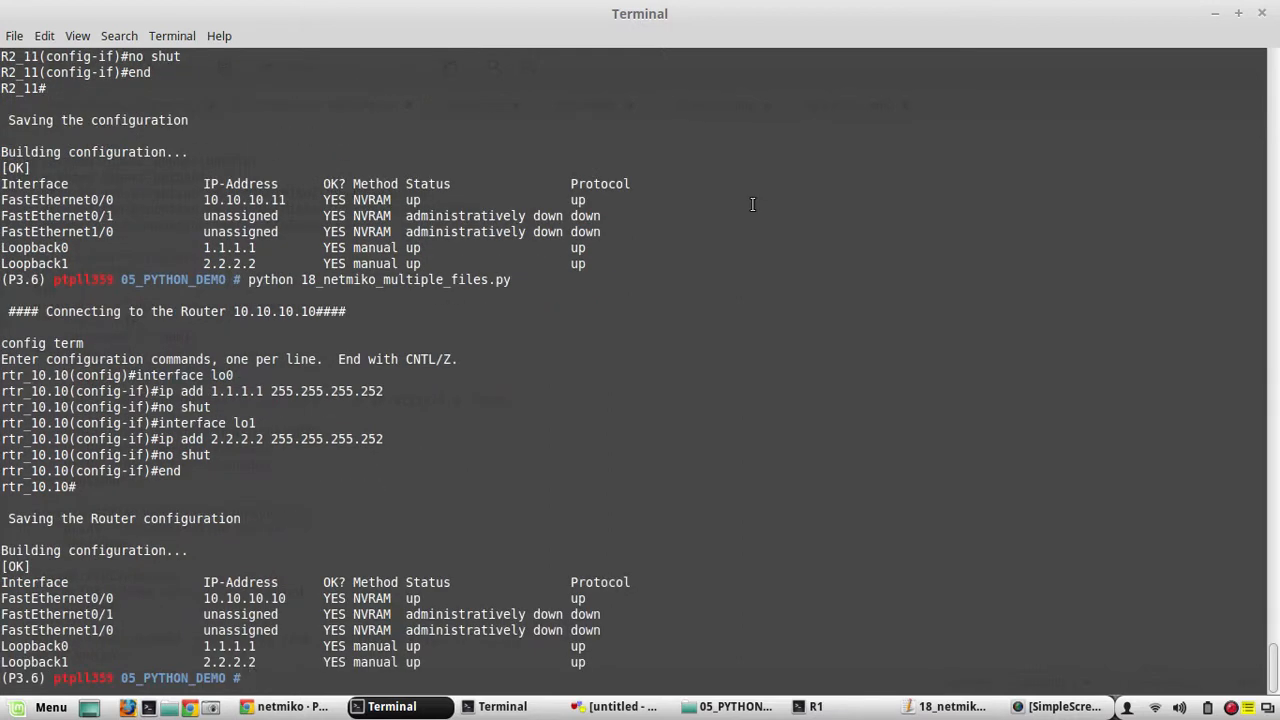
# - Copy the router block and move the caret to the end of the script
pyautogui.click(1218, 22)
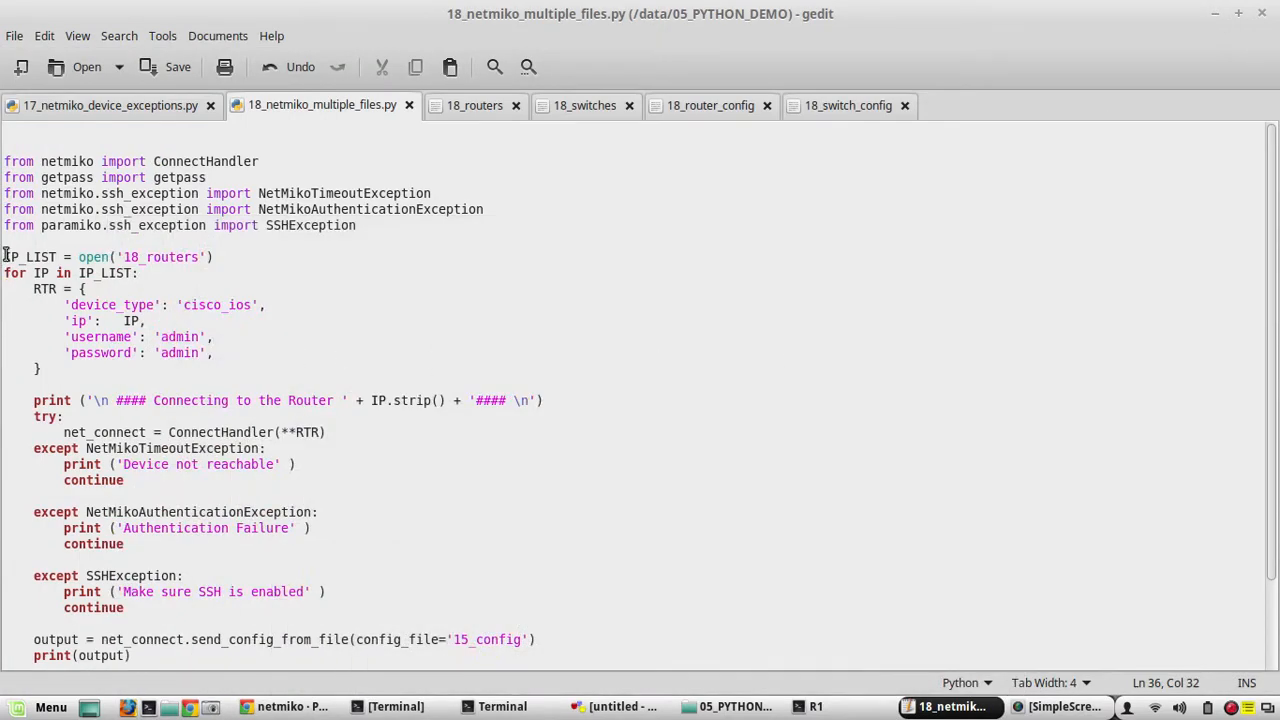
pyautogui.moveTo(3, 257)
pyautogui.mouseDown()
pyautogui.moveTo(232, 416)
pyautogui.moveTo(414, 678)
pyautogui.mouseUp()
pyautogui.hotkey('ctrl', 'c')
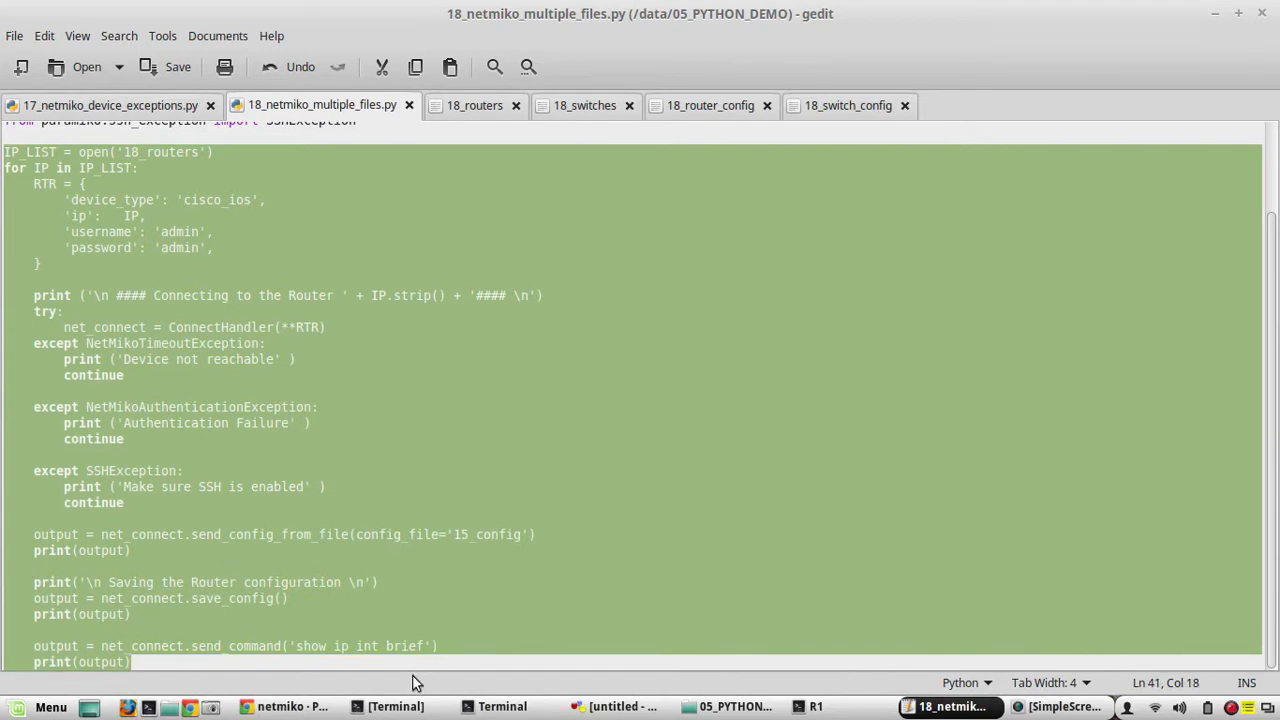
pyautogui.click(397, 662)
pyautogui.press('Return')
pyautogui.press('Return')
pyautogui.write('##############################')
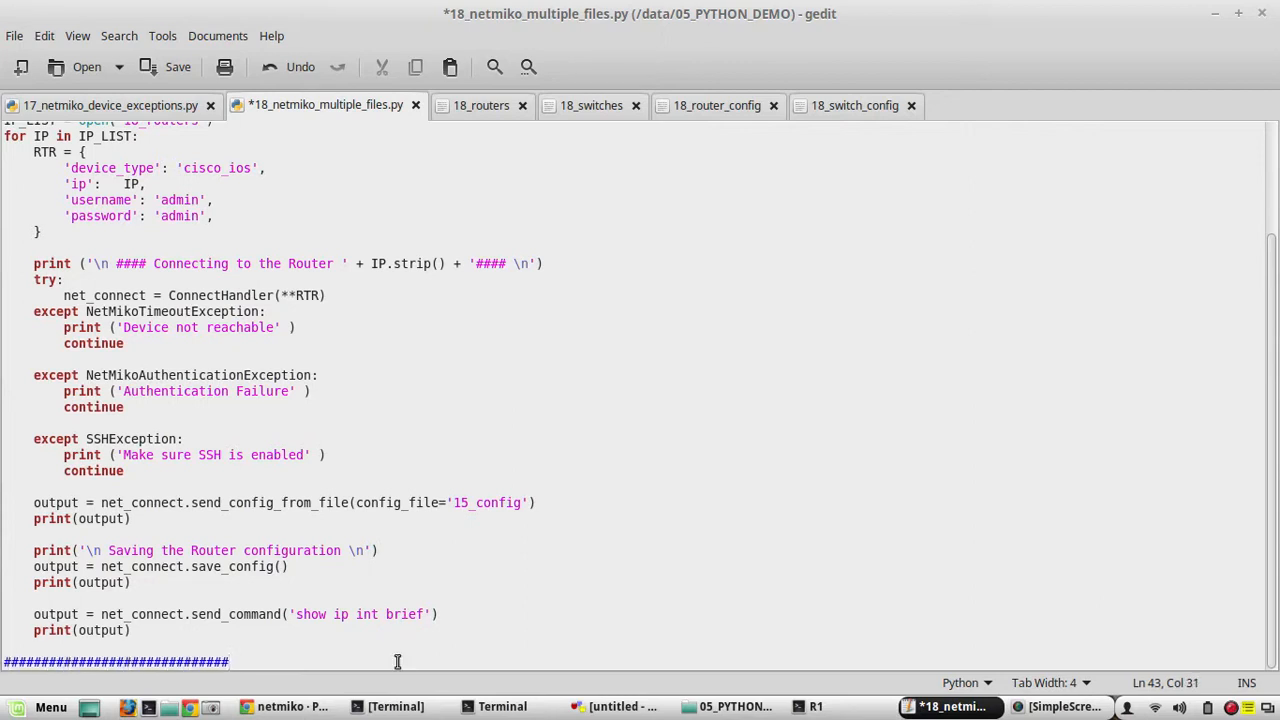
# - Paste a copy of the router block below the row of hash marks
pyautogui.press('Return')
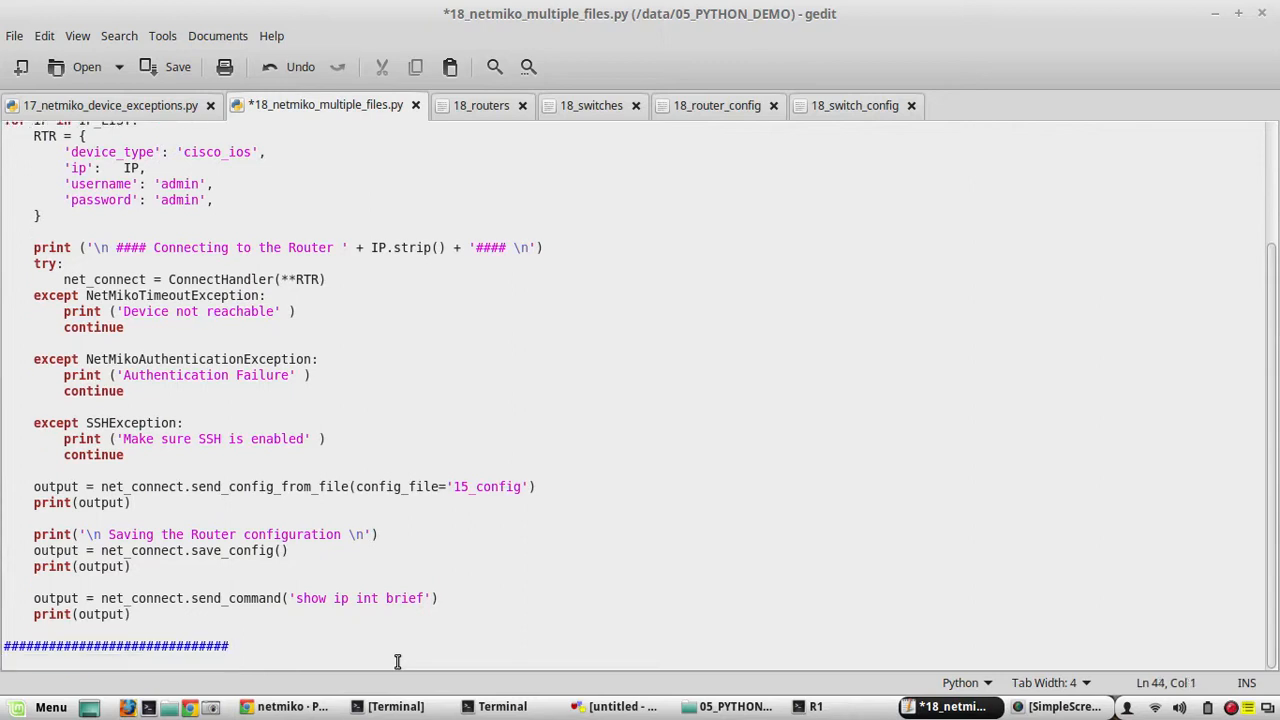
pyautogui.click(339, 645)
pyautogui.press('Return')
pyautogui.hotkey('ctrl', 'v')
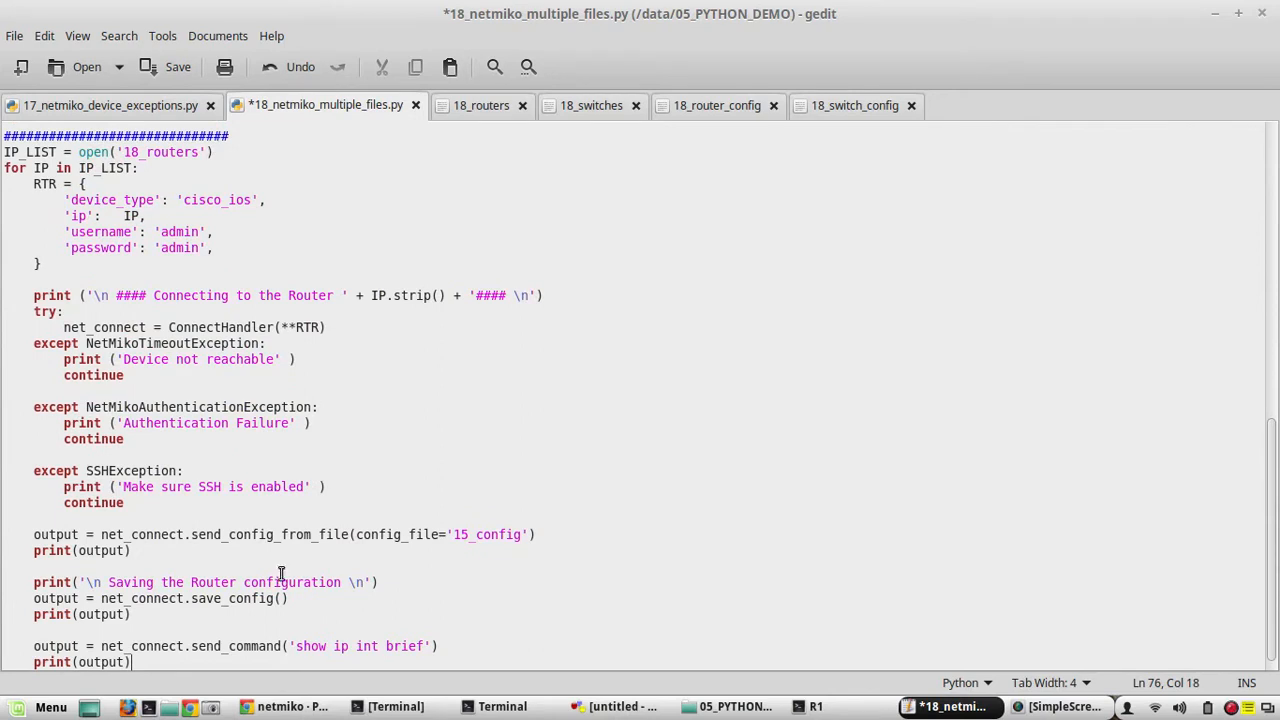
# - Make the copied block read '18_switches', say Switch, and point the router block at '18_router_config'
pyautogui.moveTo(199, 152); pyautogui.dragTo(147, 152)
pyautogui.write('switches')
pyautogui.moveTo(333, 295); pyautogui.dragTo(290, 295)
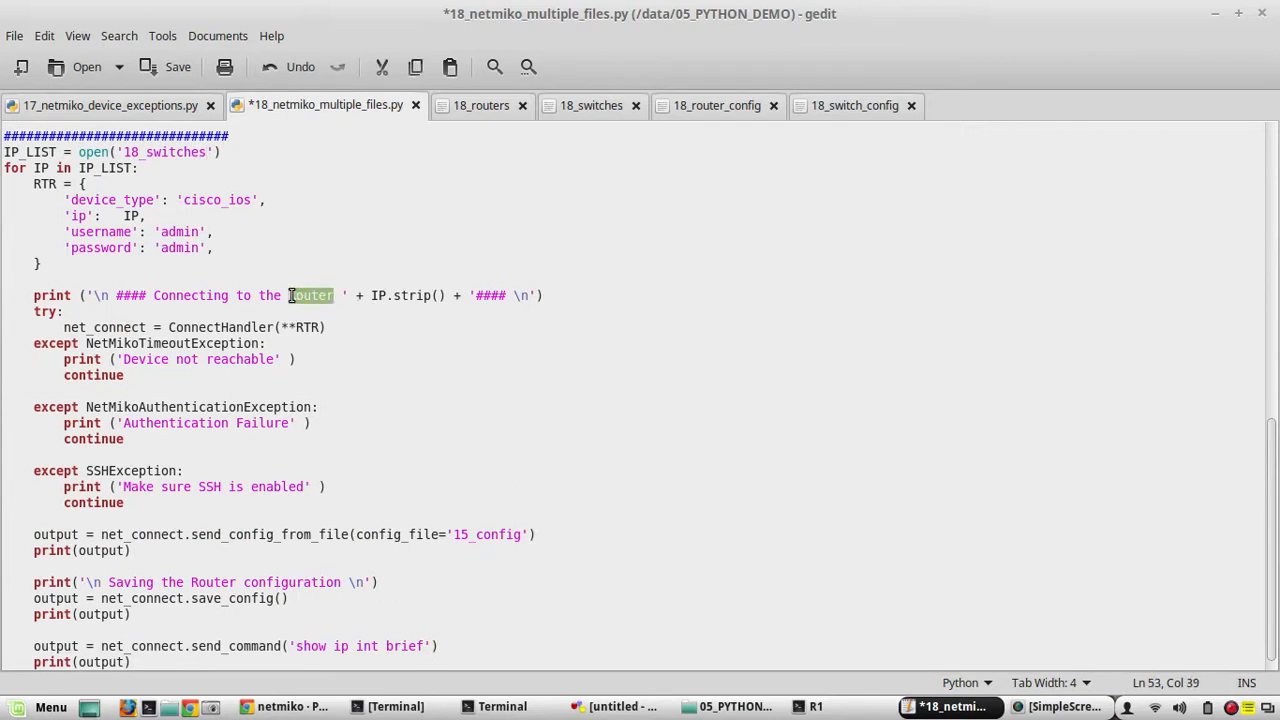
pyautogui.write('Switch')
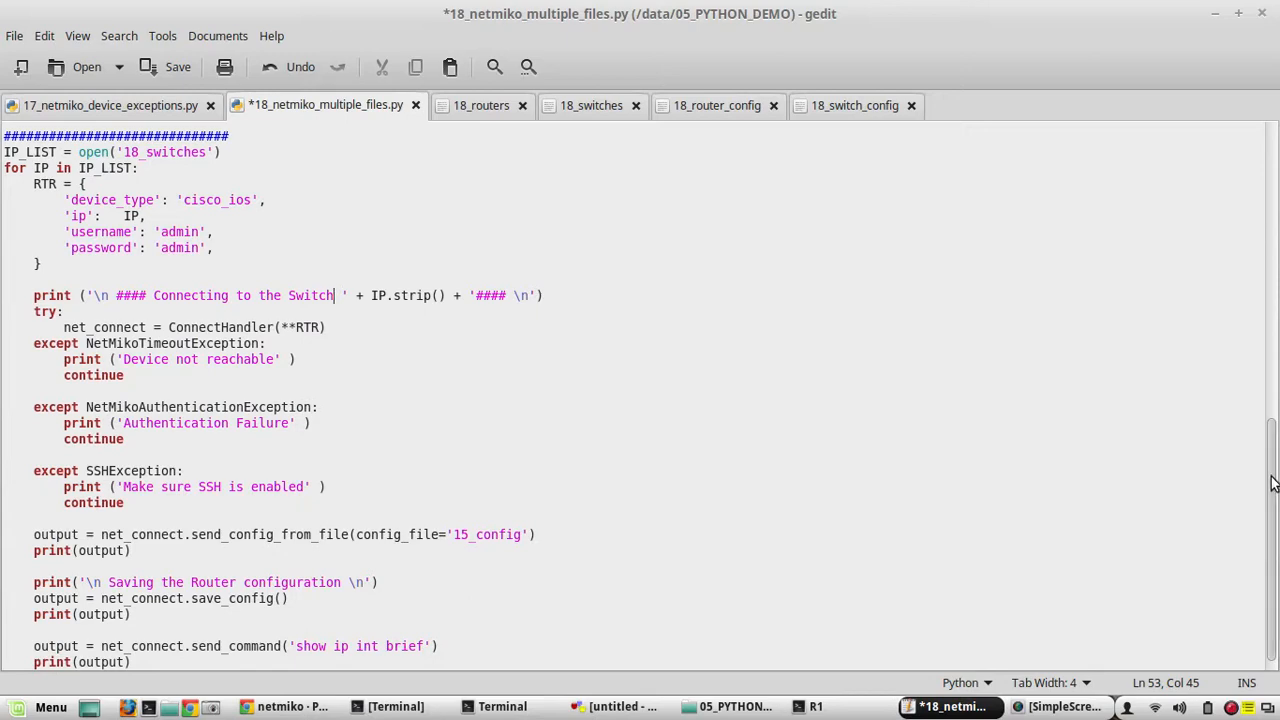
pyautogui.moveTo(1273, 484); pyautogui.dragTo(1273, 330)
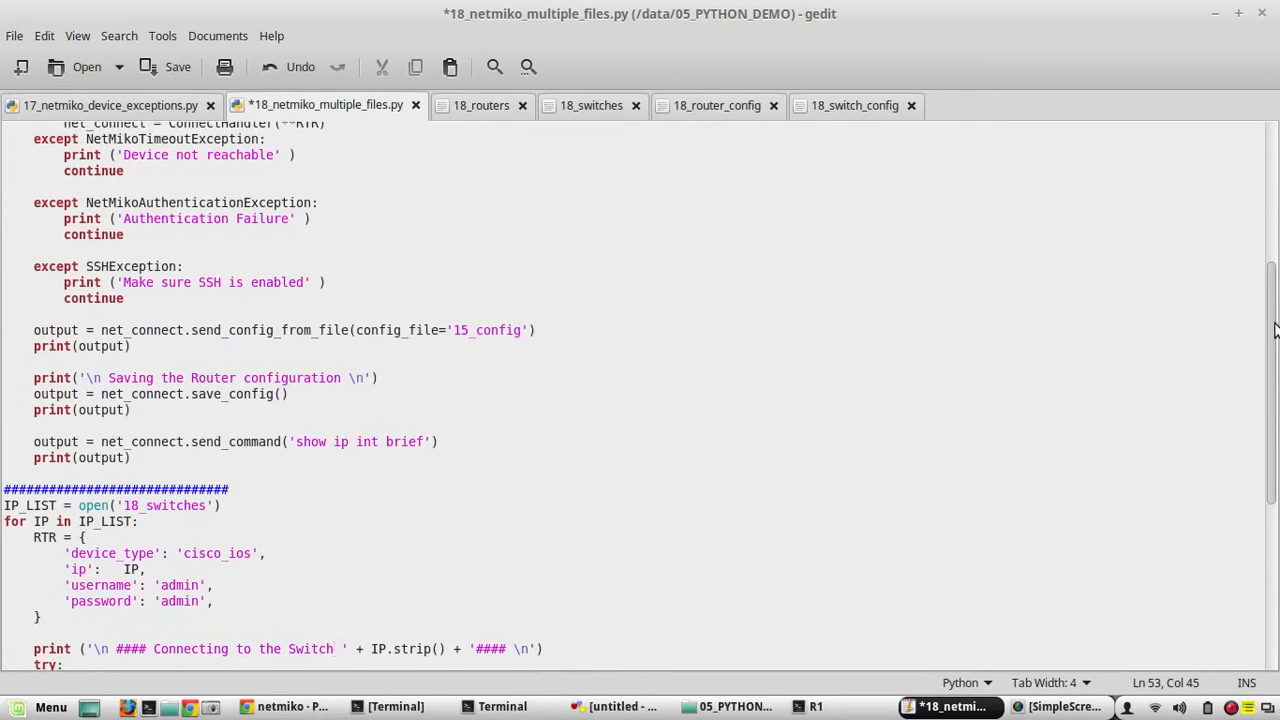
pyautogui.moveTo(521, 328); pyautogui.dragTo(461, 331)
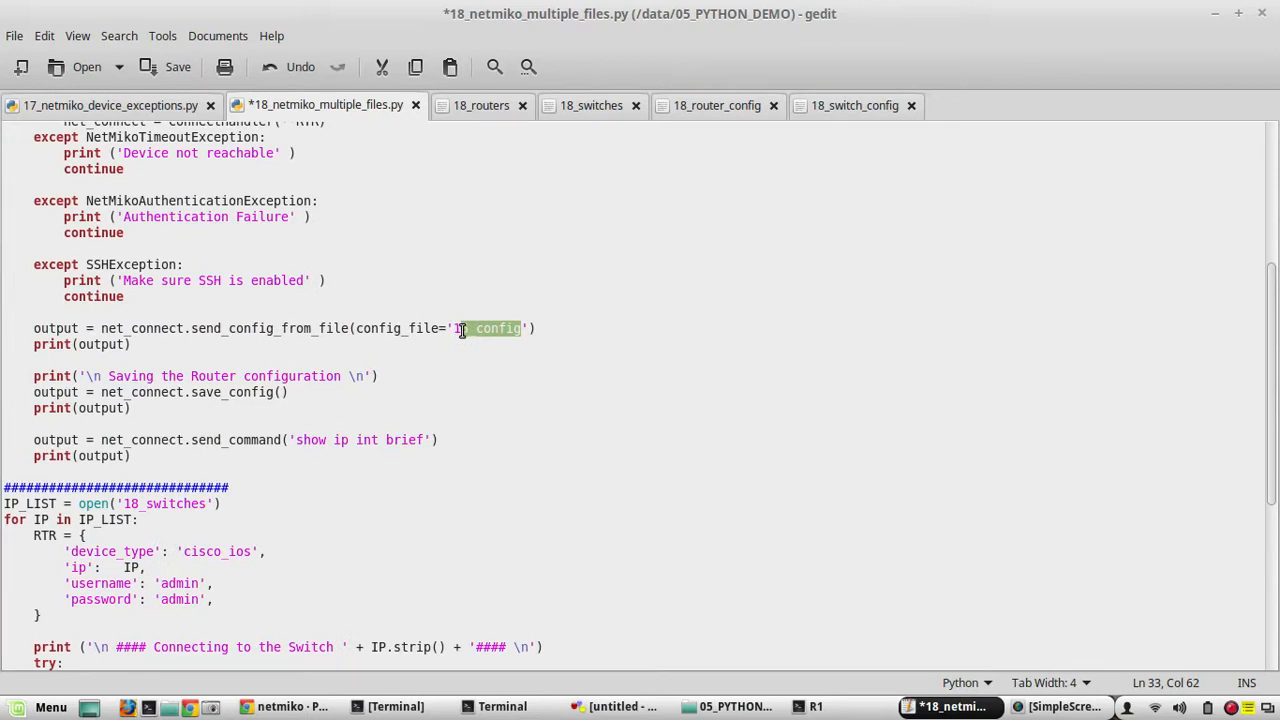
pyautogui.write('8_rout')
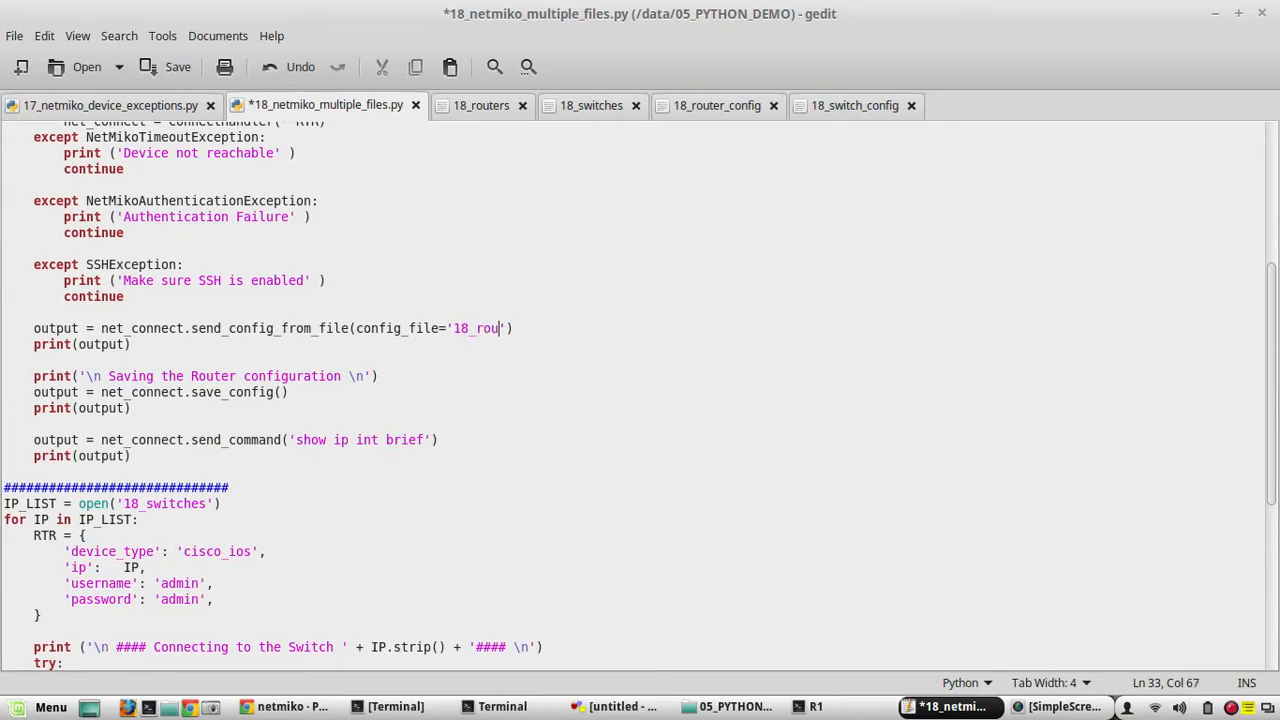
pyautogui.write('er_config')
pyautogui.moveTo(1271, 357); pyautogui.dragTo(1271, 527)
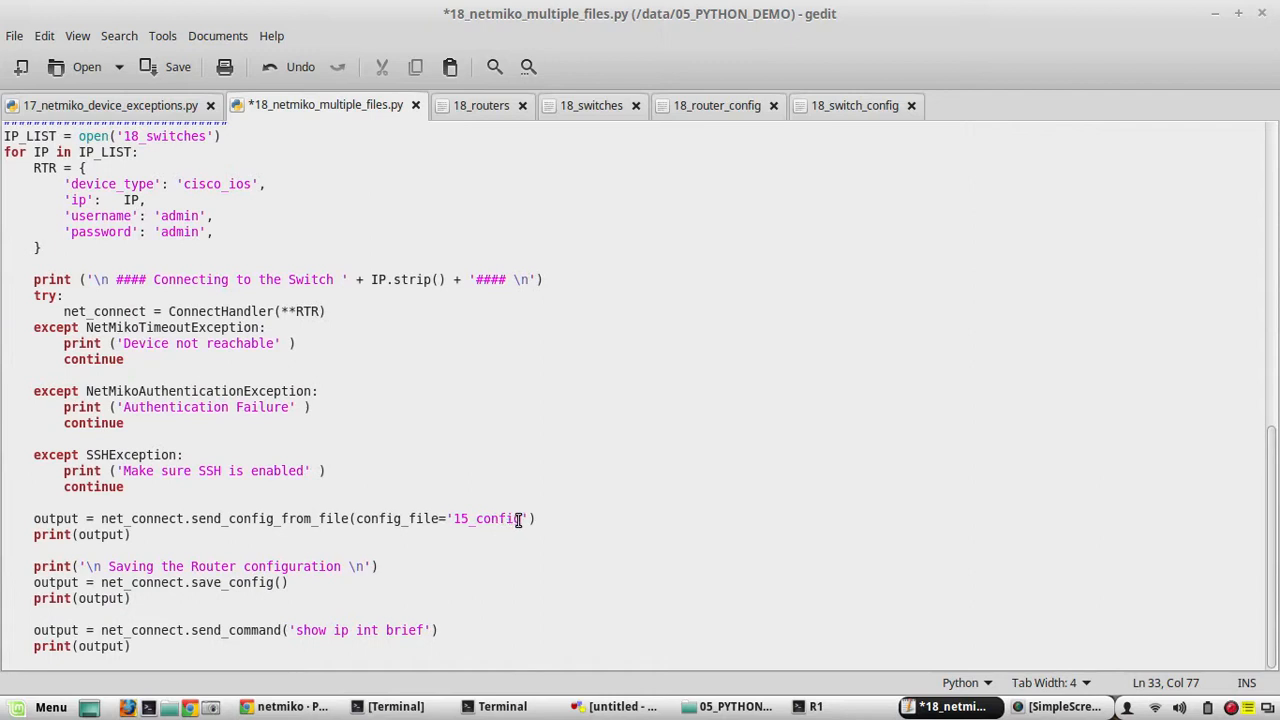
# - Give the switch block '18_switch_config', a Switch saving message and 'show ip route', then save
pyautogui.moveTo(524, 518); pyautogui.dragTo(463, 520)
pyautogui.write('8_switch')
pyautogui.write('_config')
pyautogui.moveTo(237, 566); pyautogui.dragTo(191, 566)
pyautogui.write('Switch')
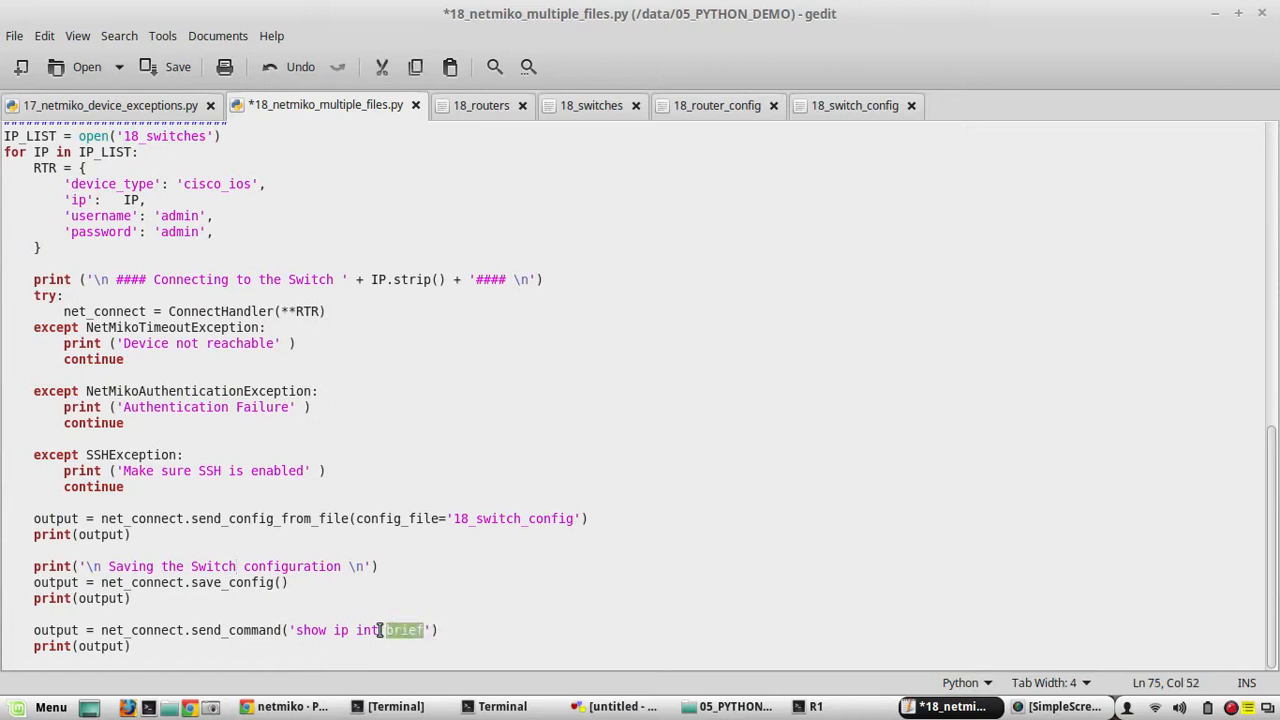
pyautogui.moveTo(375, 629); pyautogui.dragTo(356, 629)
pyautogui.write('rout')
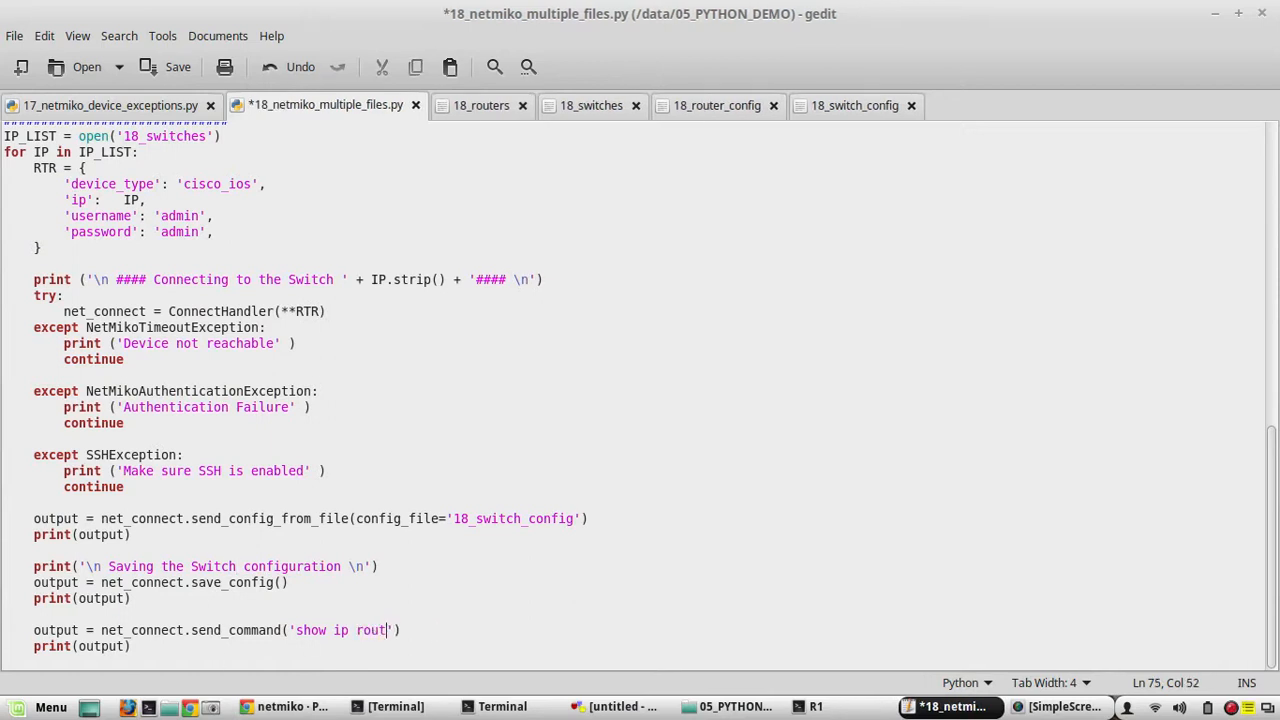
pyautogui.write('e')
pyautogui.hotkey('ctrl', 's')
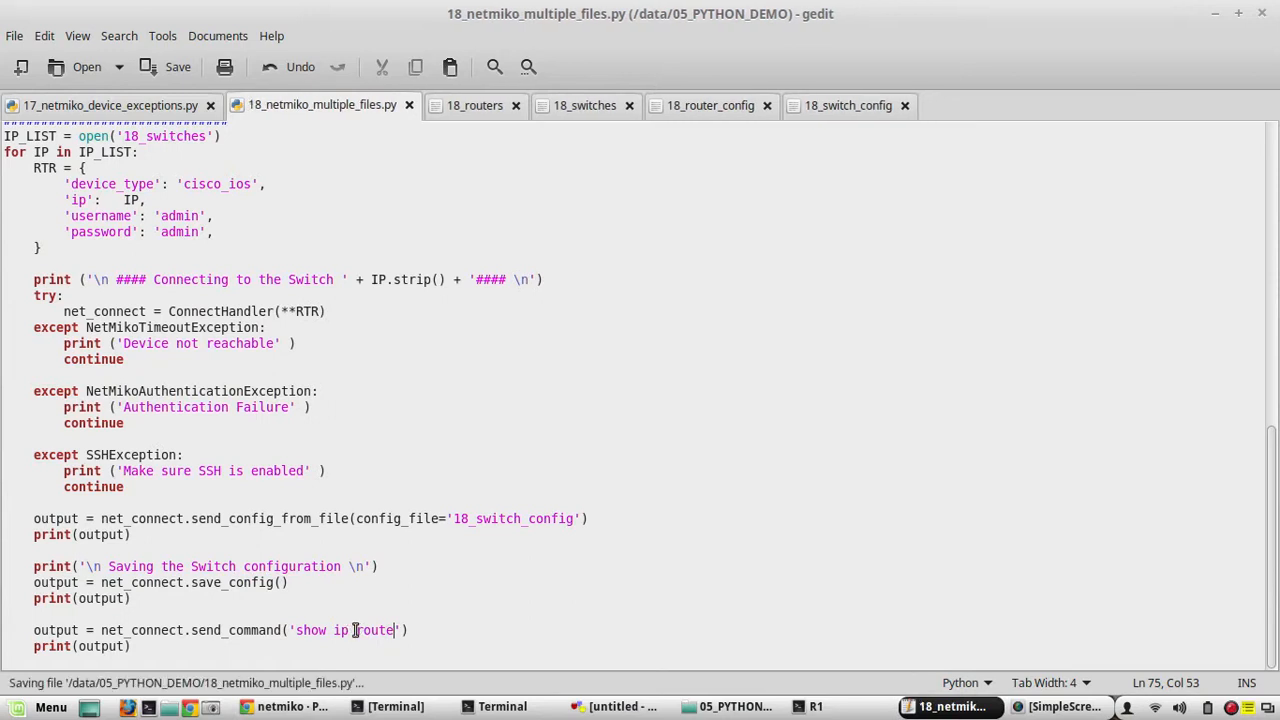
pyautogui.moveTo(1272, 600); pyautogui.dragTo(1272, 575)
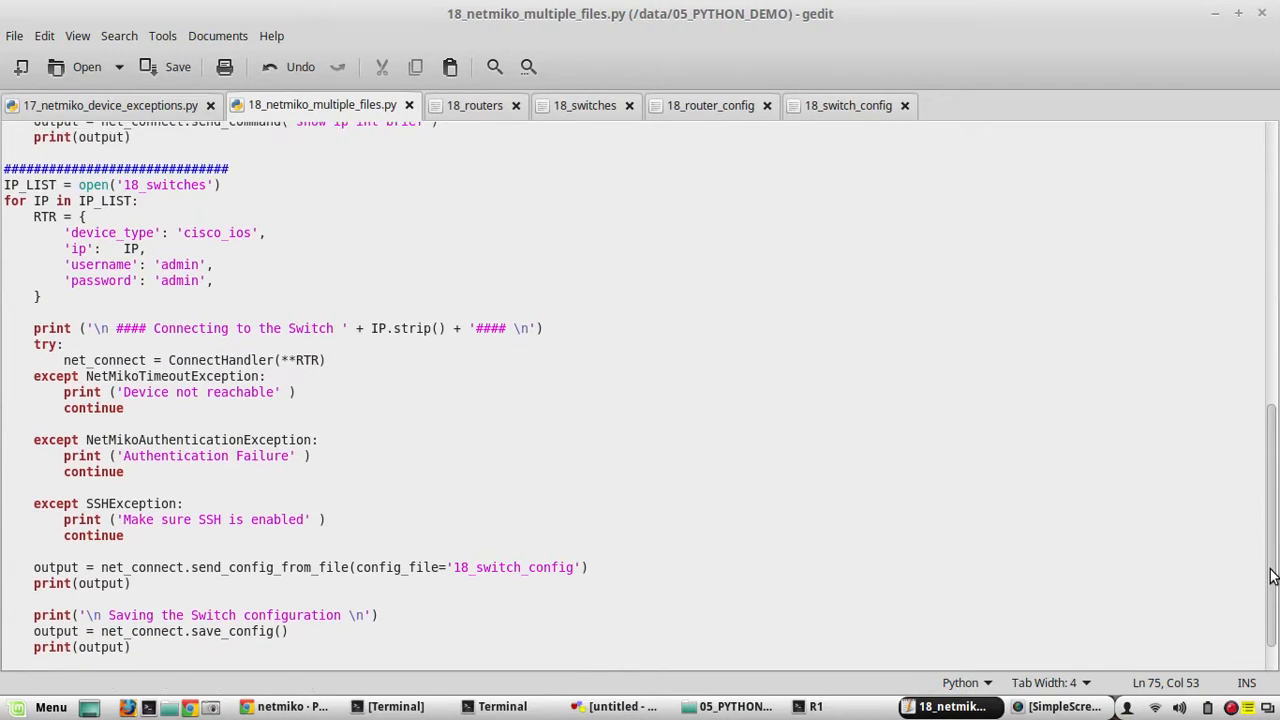
pyautogui.moveTo(1272, 575)
pyautogui.mouseDown()
pyautogui.moveTo(1272, 610)
pyautogui.moveTo(1275, 275)
pyautogui.moveTo(1262, 611)
pyautogui.mouseUp()
pyautogui.hotkey('ctrl', 's')
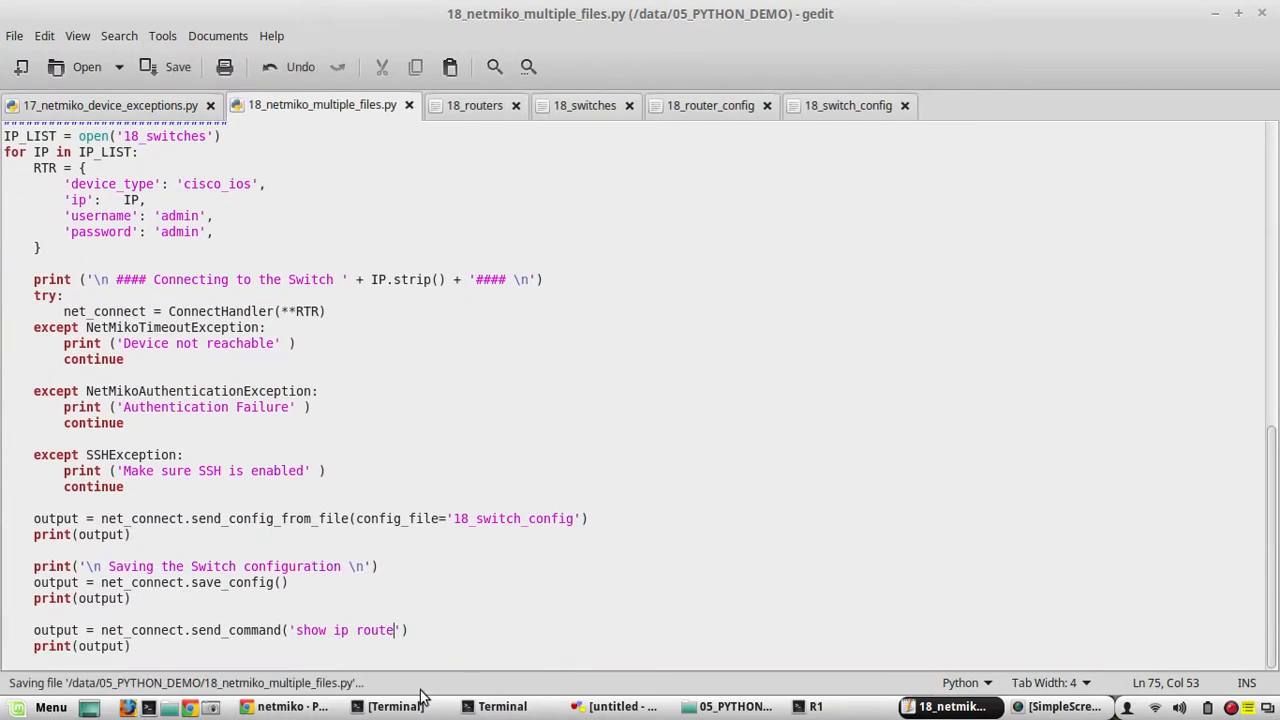
# - Rerun the script and highlight switch 10.10.10.11's routing table with its default route via 10.10.10.100
pyautogui.click(396, 706)
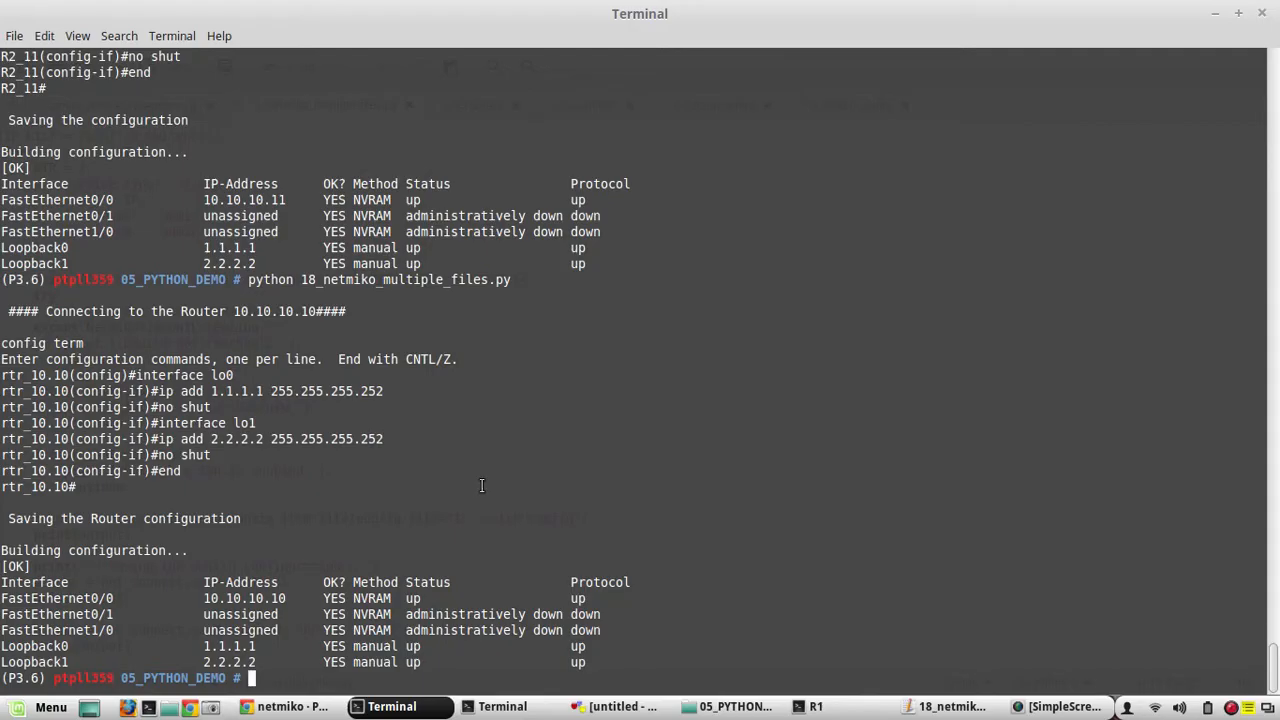
pyautogui.press('Up')
pyautogui.press('Return')
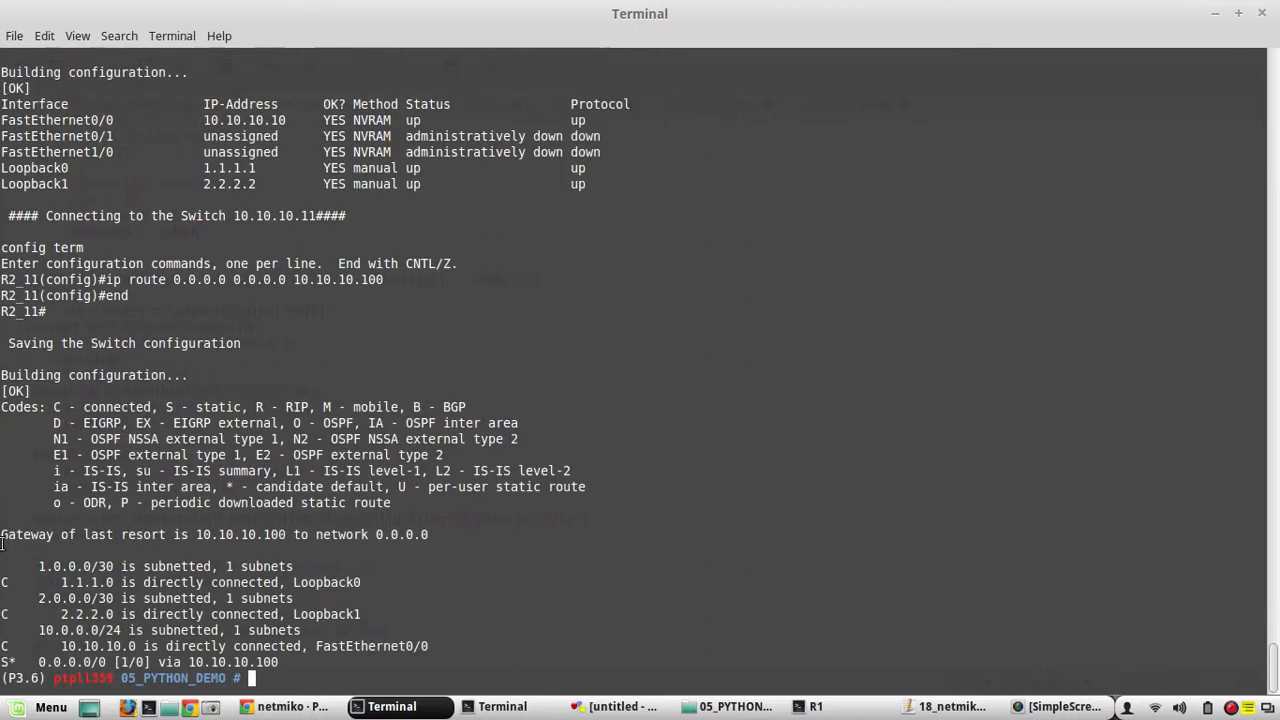
pyautogui.moveTo(3, 541); pyautogui.dragTo(368, 617)
pyautogui.click(368, 617)
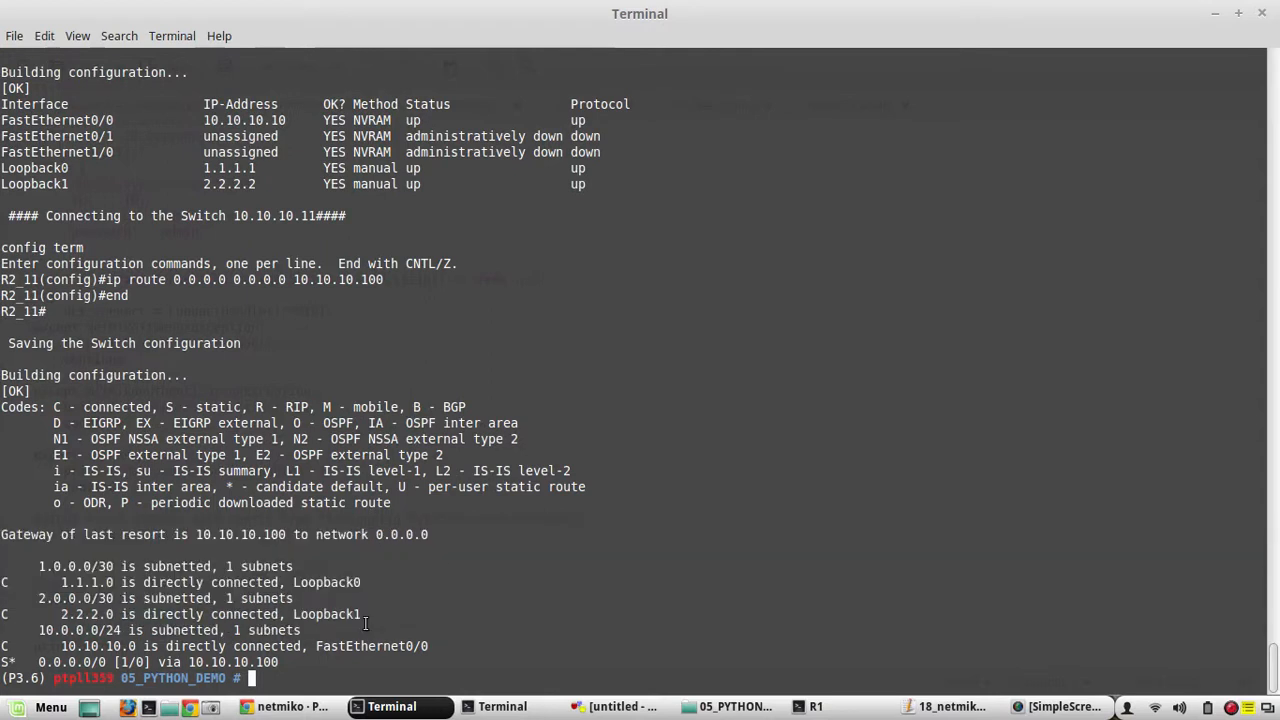